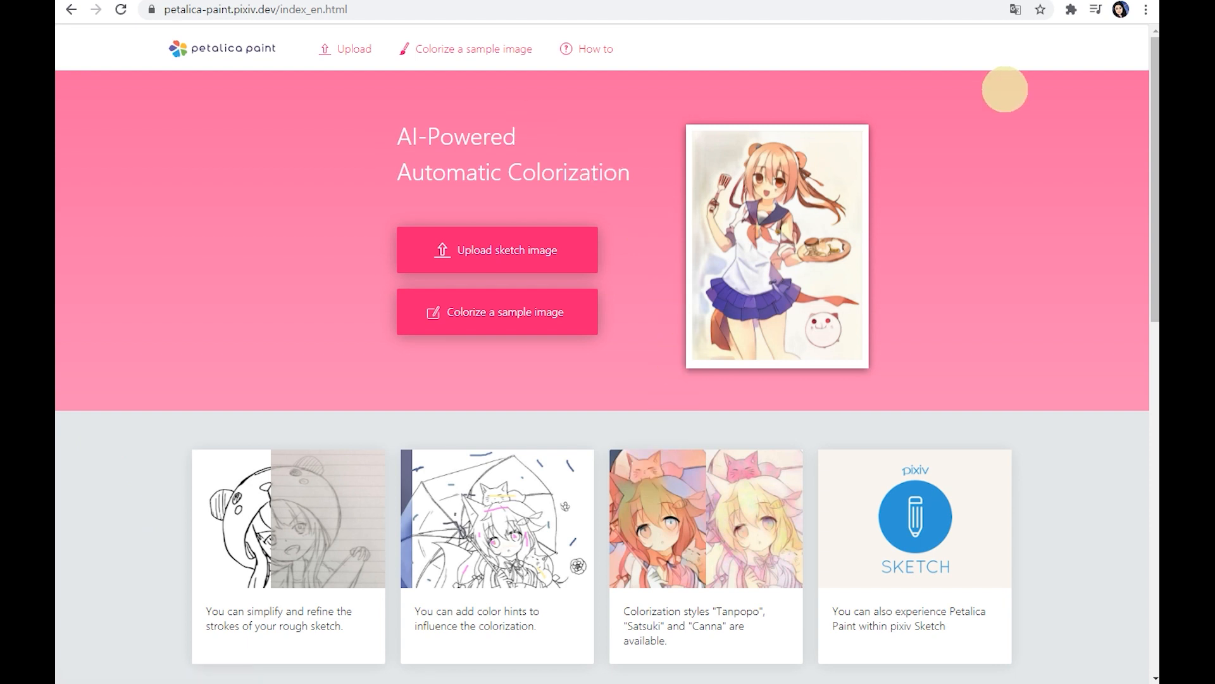
Translate the English colorization page into Korean and dismiss the translation options.
click(1016, 10)
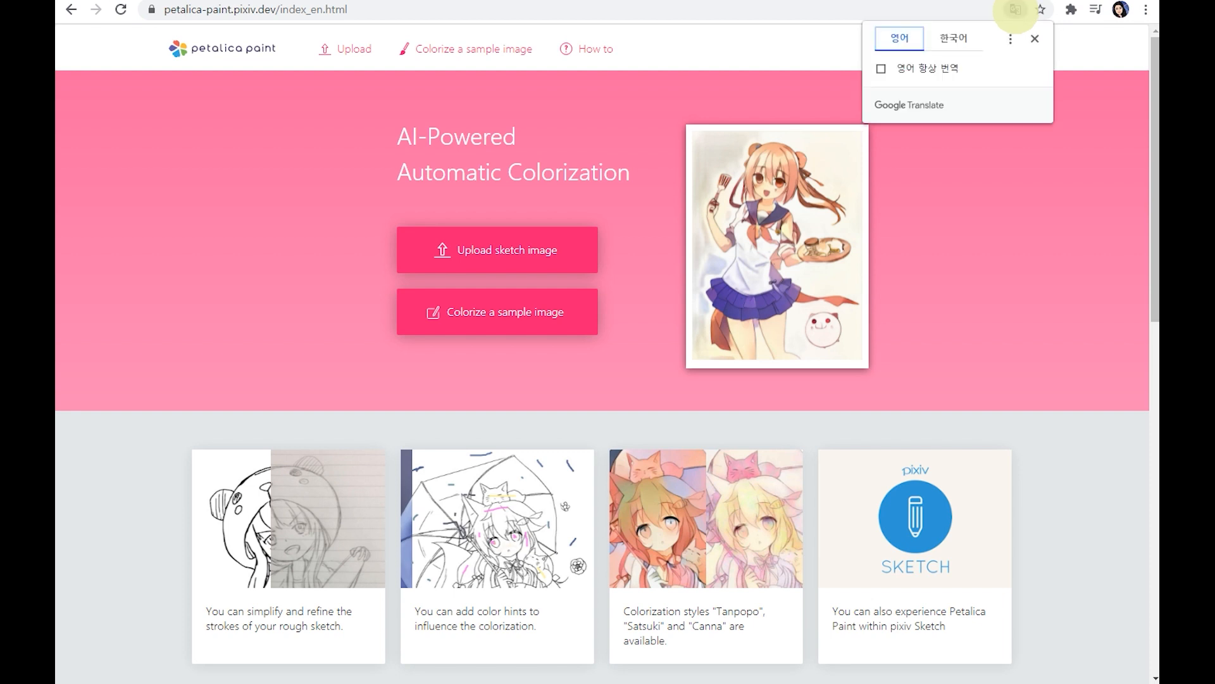
click(953, 38)
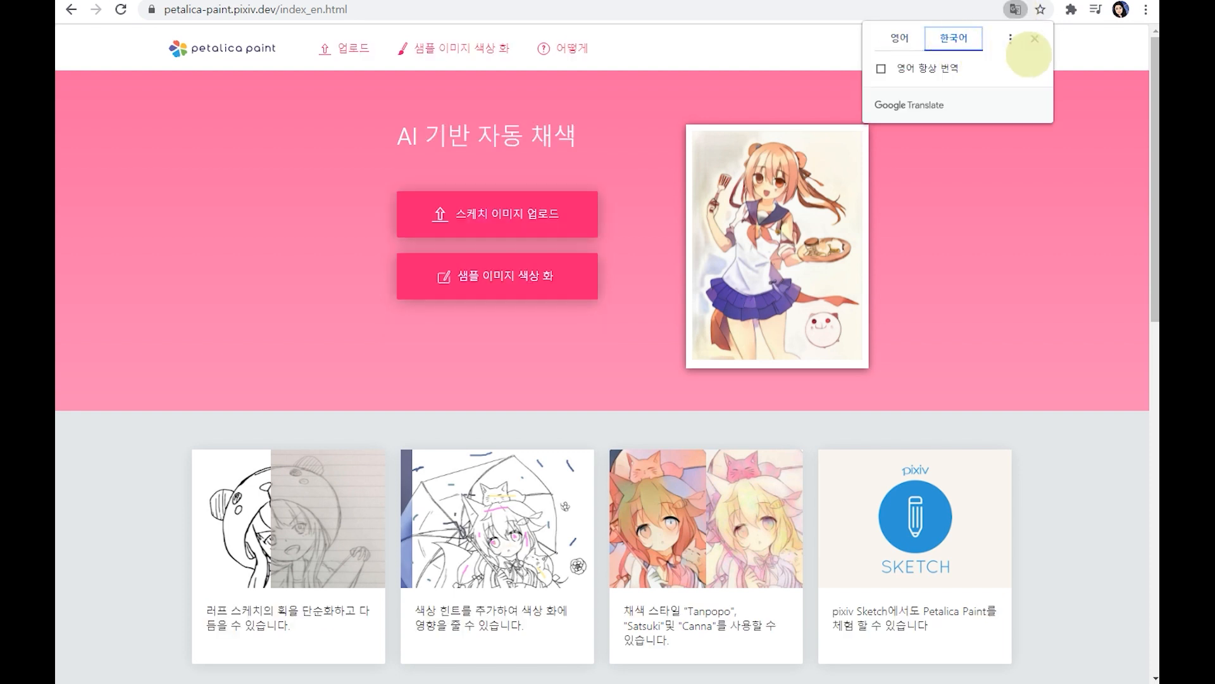
click(123, 205)
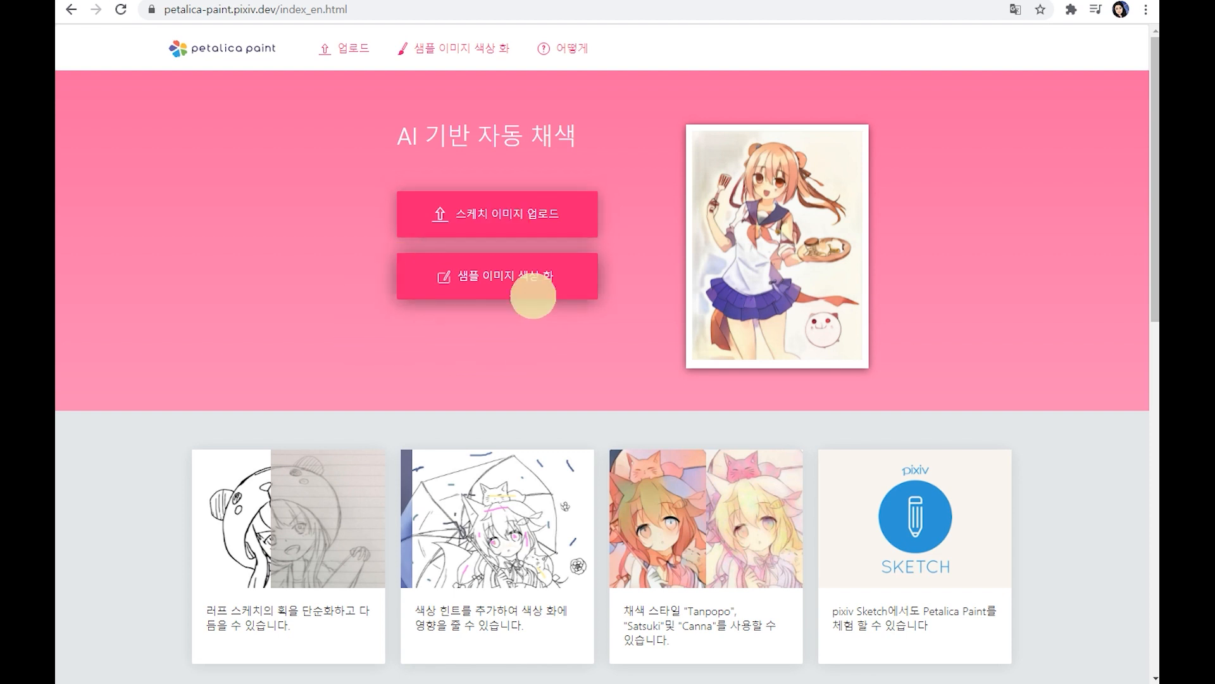
Choose the sample line drawing of the girl with hair over one eye and large flowers behind her for colorization.
click(498, 274)
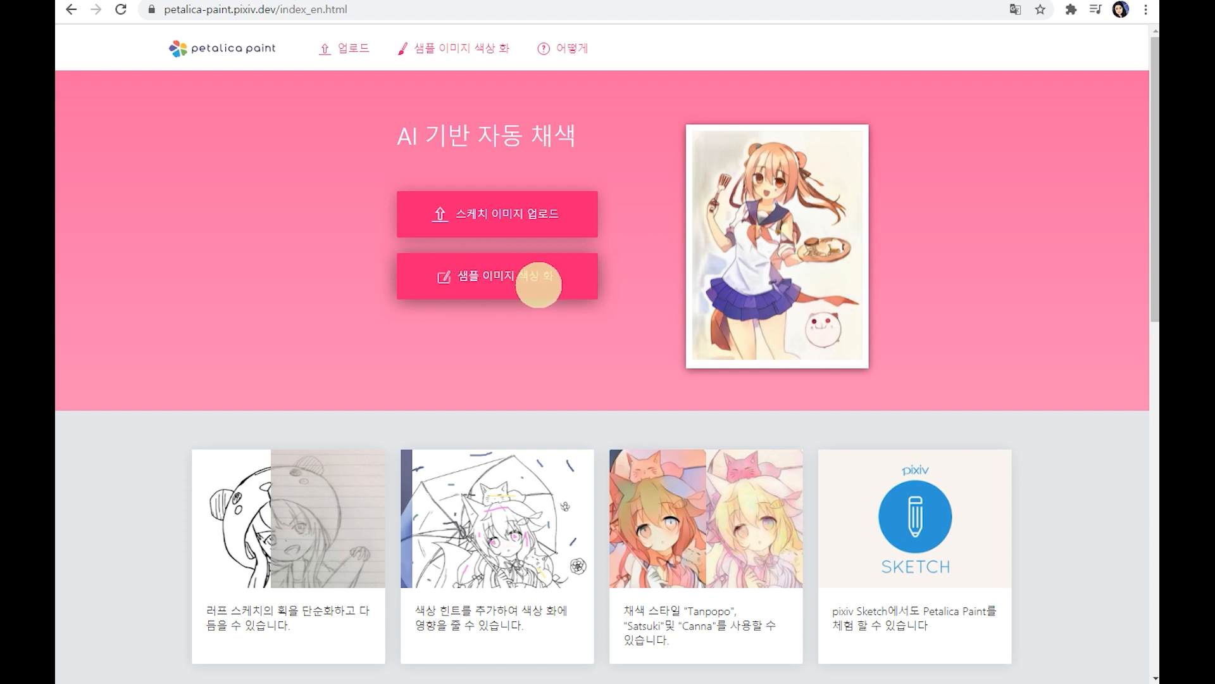
click(539, 285)
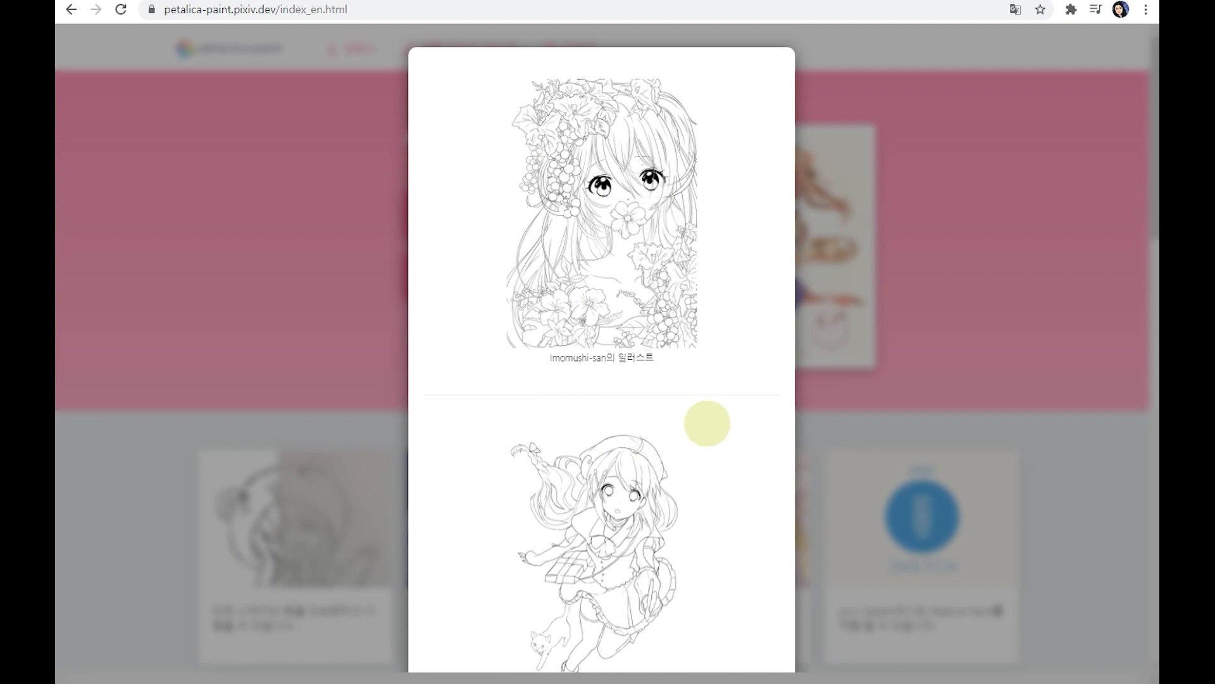
scroll(681, 439, down, 6)
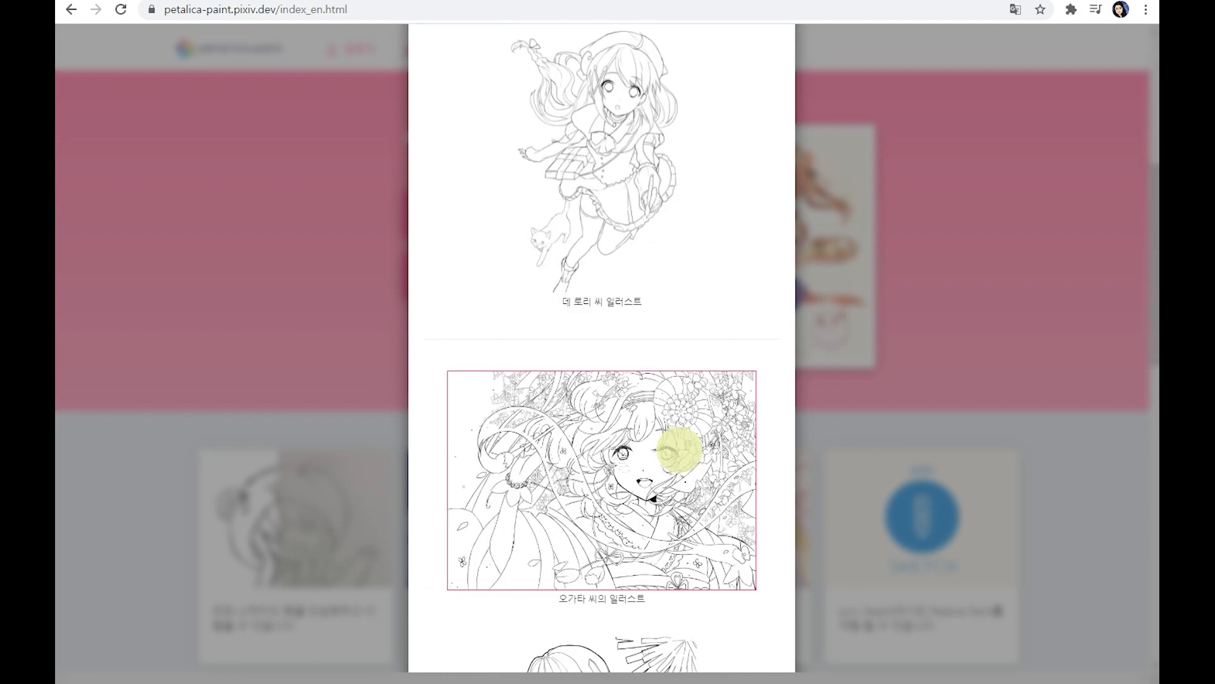
scroll(680, 448, down, 8)
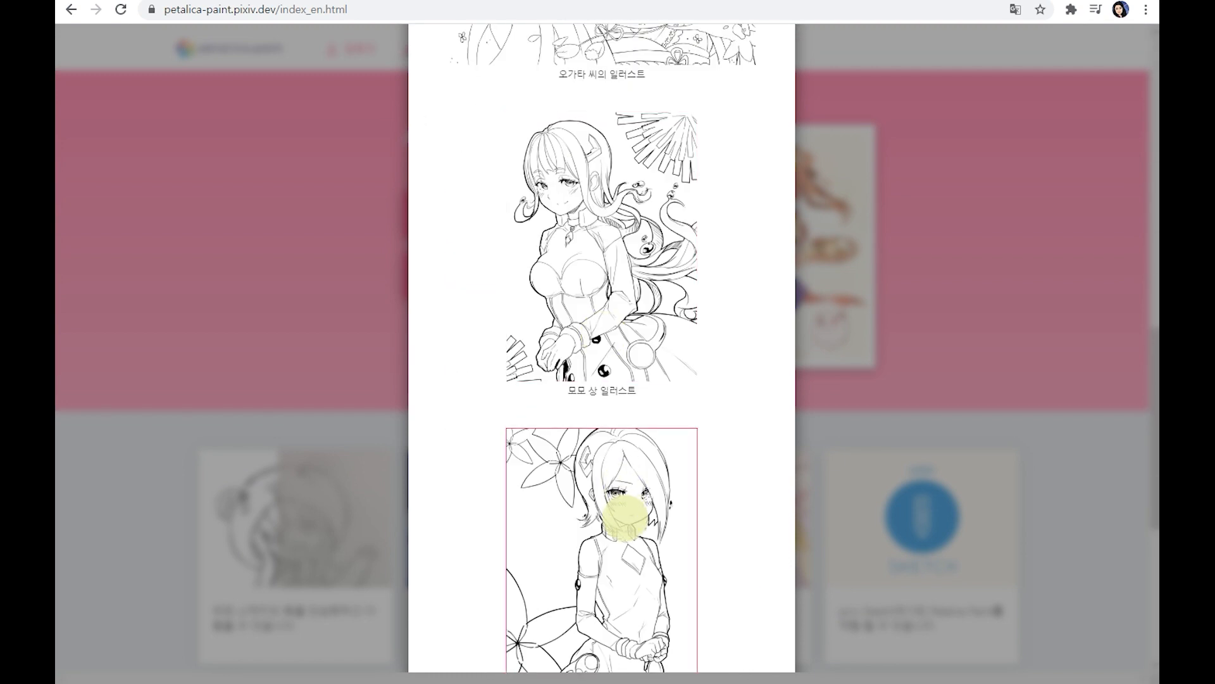
scroll(623, 517, down, 1)
click(621, 430)
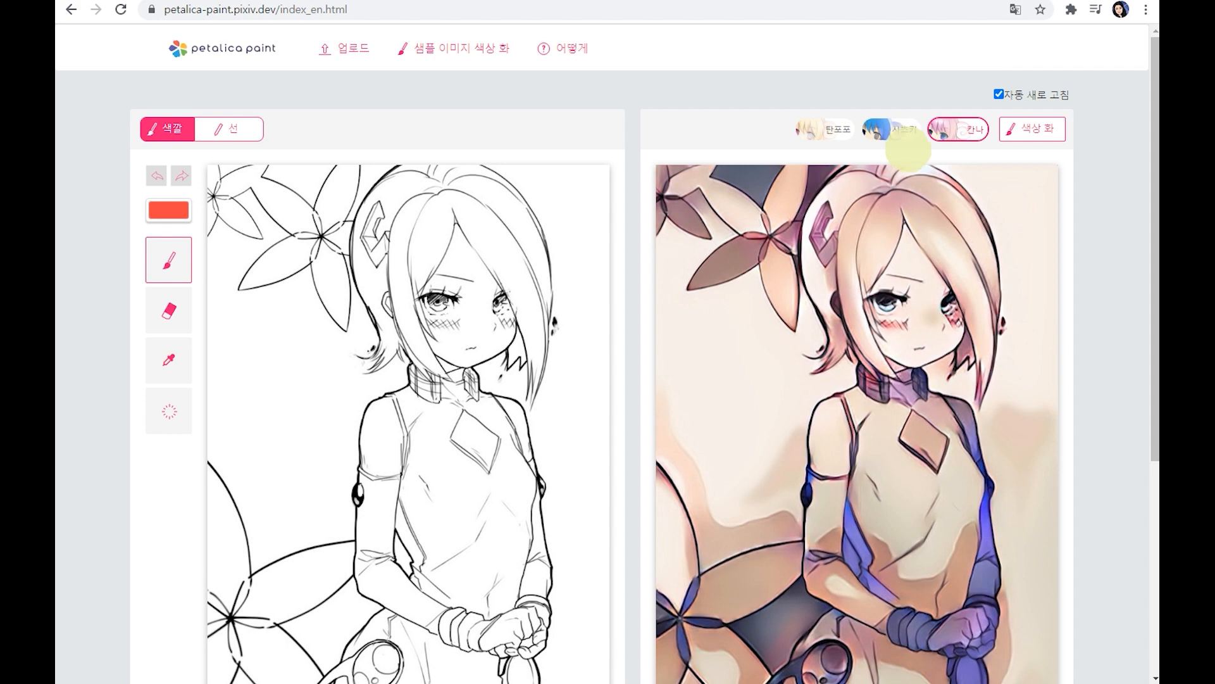
Add three short color hint strokes in brown C3744D across the girl's bangs on the line drawing.
scroll(808, 453, down, 1)
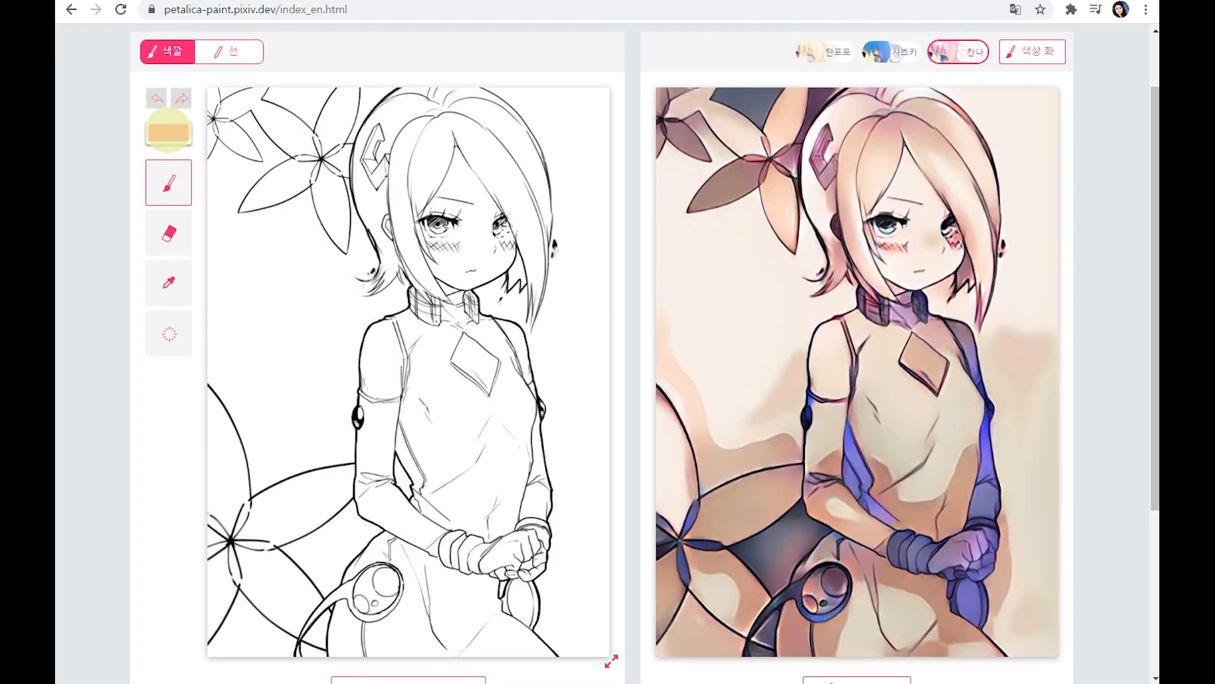
click(168, 132)
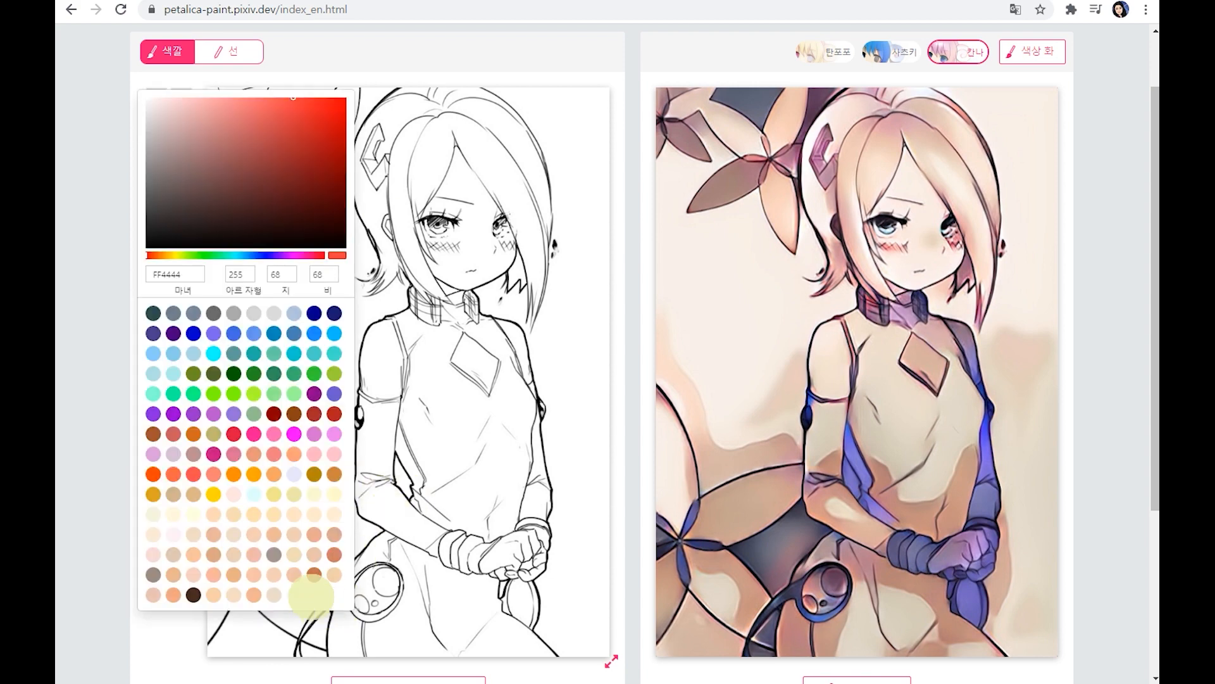
click(314, 574)
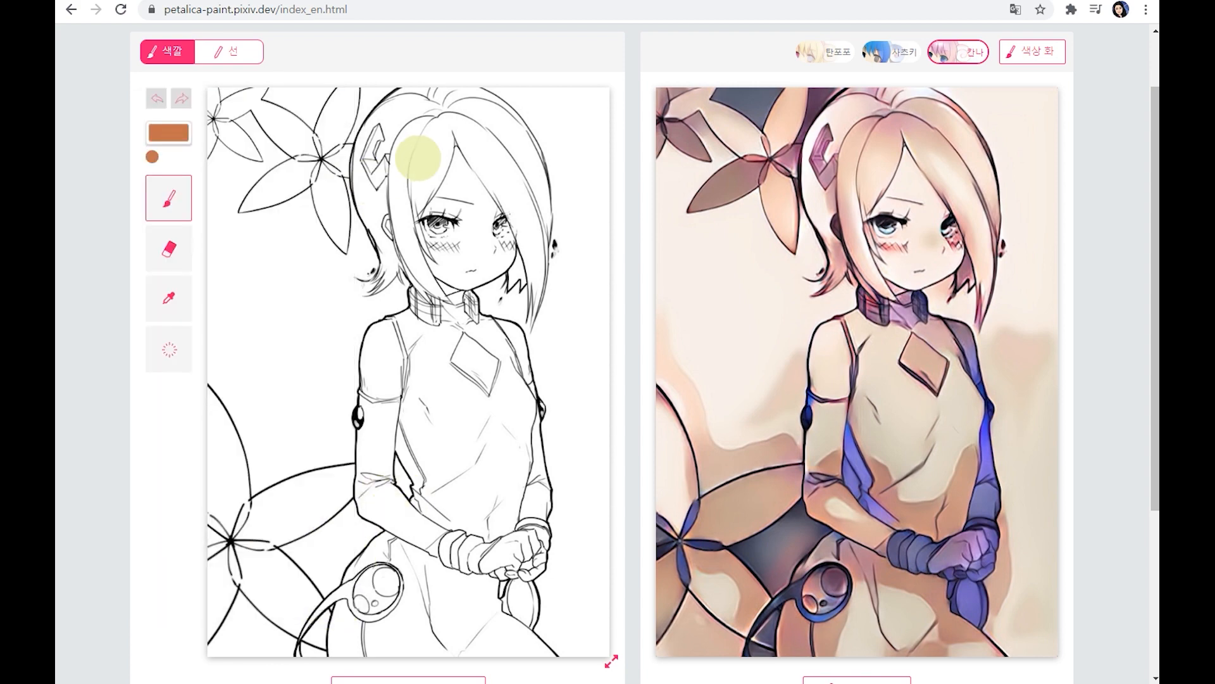
mouse_move(431, 150)
mouse_down()
mouse_move(424, 178)
mouse_move(500, 174)
mouse_up()
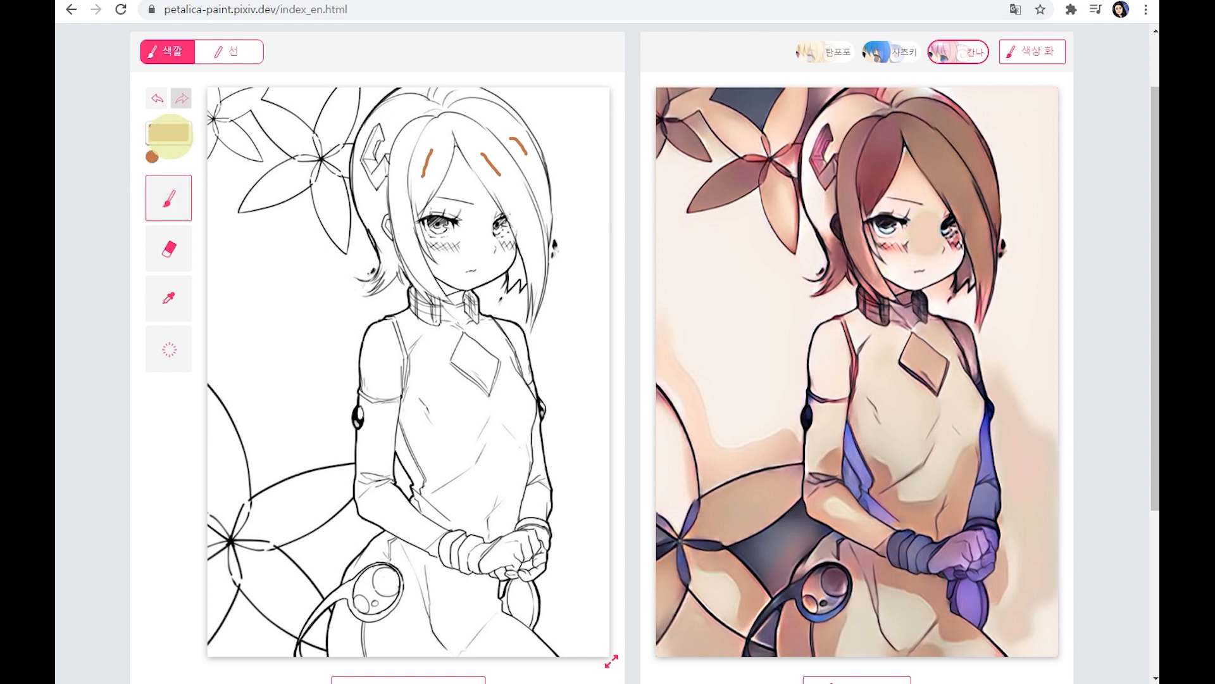
Add one diagonal color hint stroke in orange-red FF4500 on the chest of the girl's top.
click(167, 133)
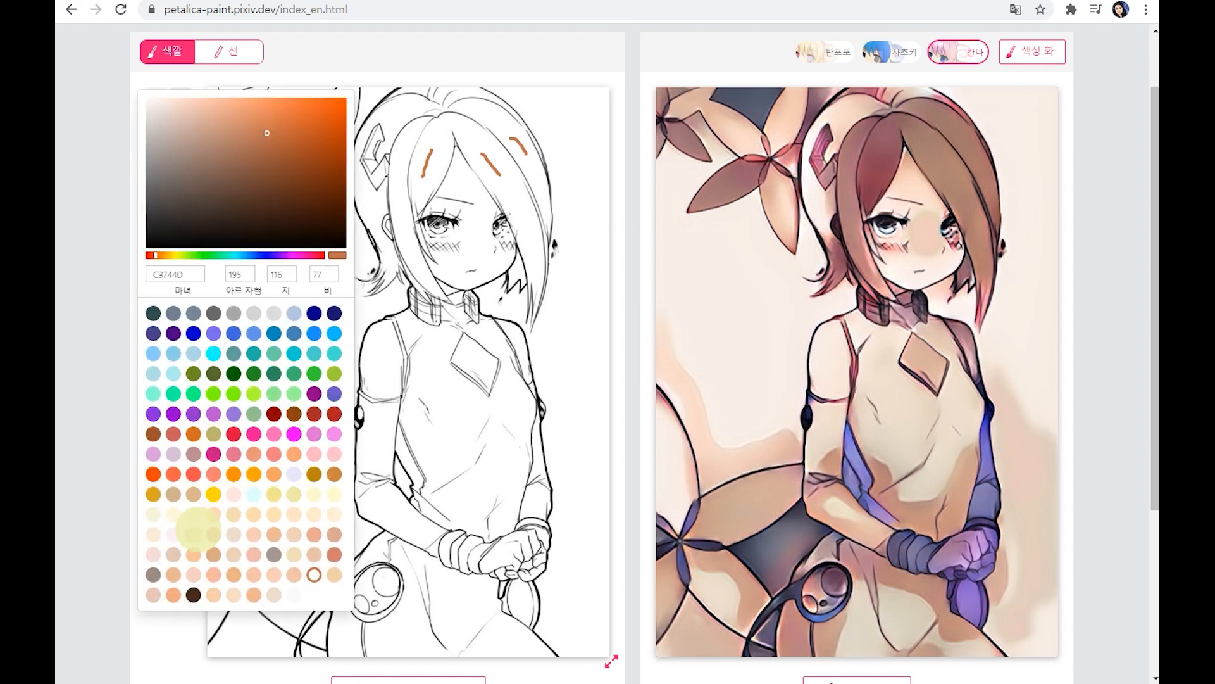
click(153, 474)
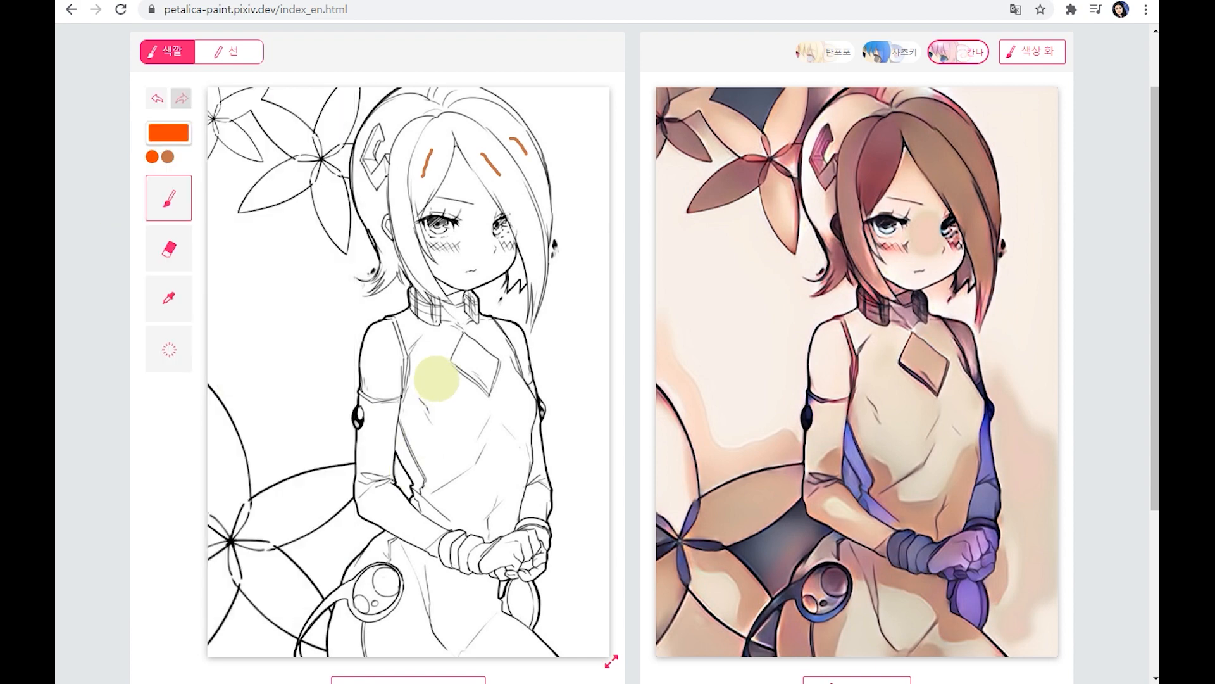
drag(436, 378, 460, 411)
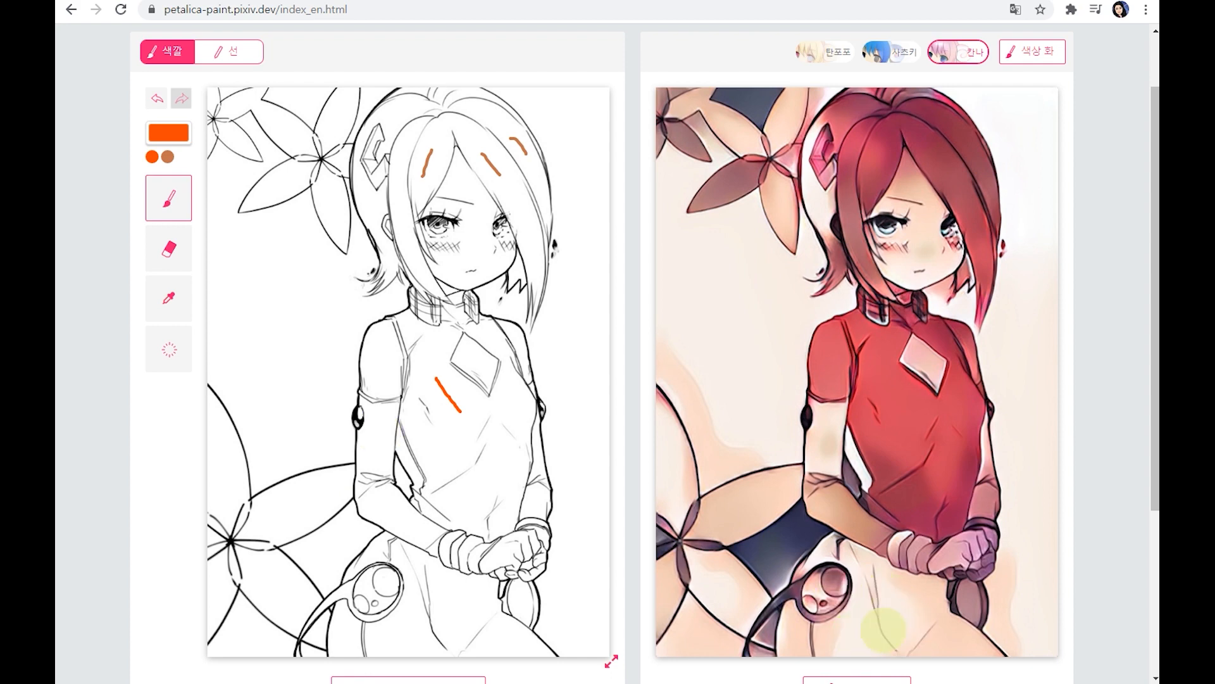
Add two short color hint strokes in dark green 006400 on the girl's lower garment, below her hands.
click(147, 132)
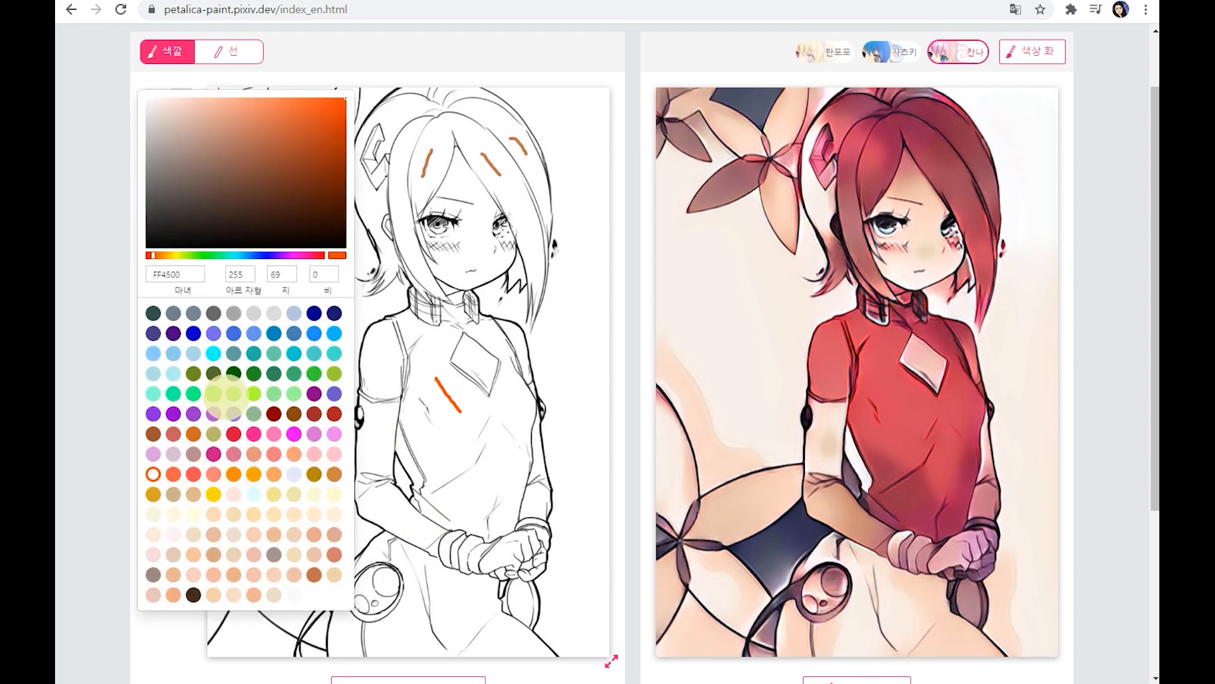
click(233, 373)
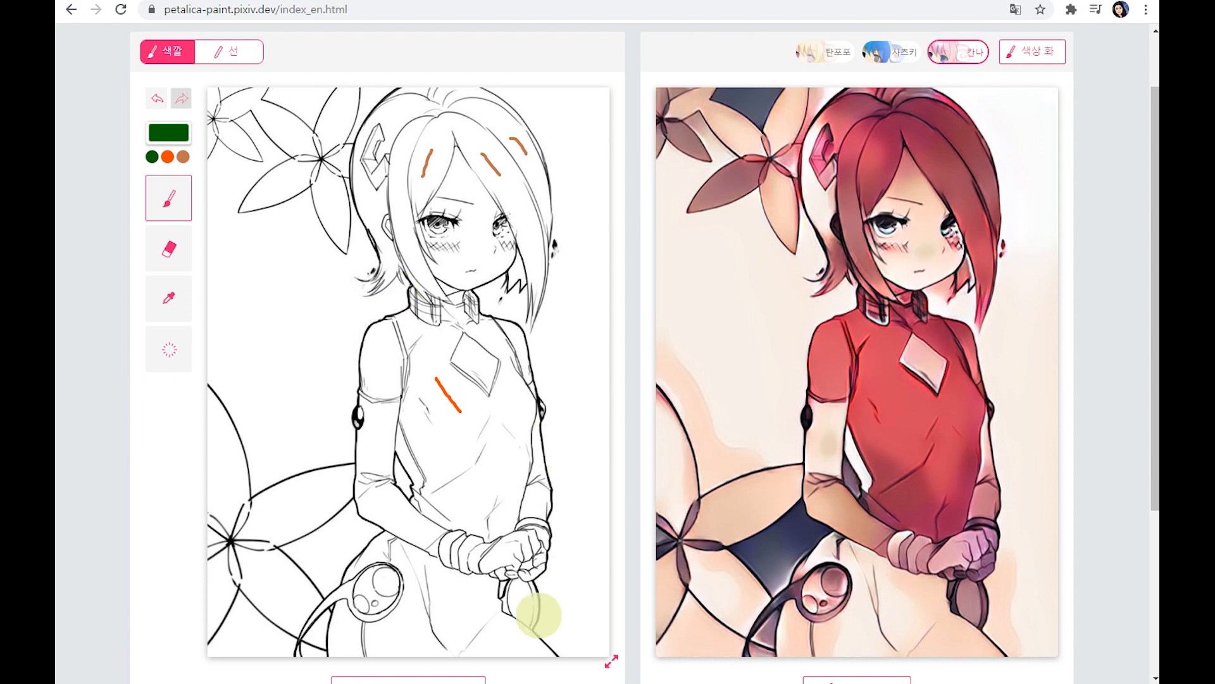
mouse_move(473, 627)
mouse_down()
mouse_move(460, 608)
mouse_move(408, 637)
mouse_up()
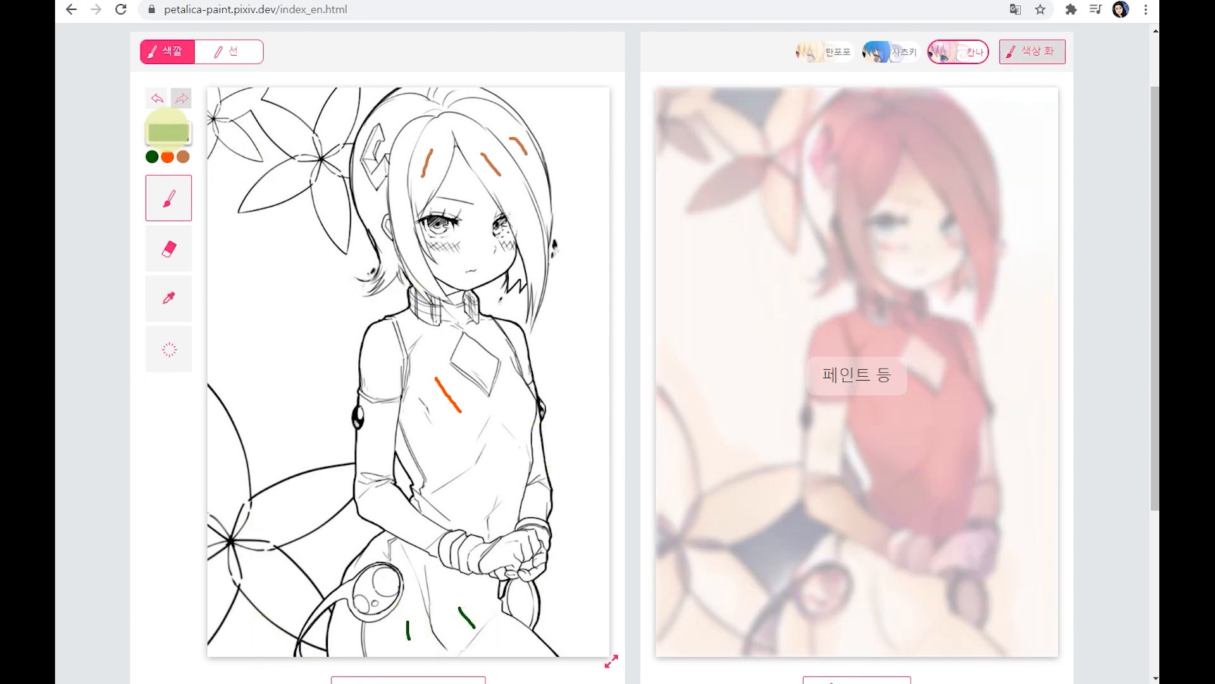
Add four short royal blue color hint strokes, one on each petal of the large flower beside the girl.
click(168, 131)
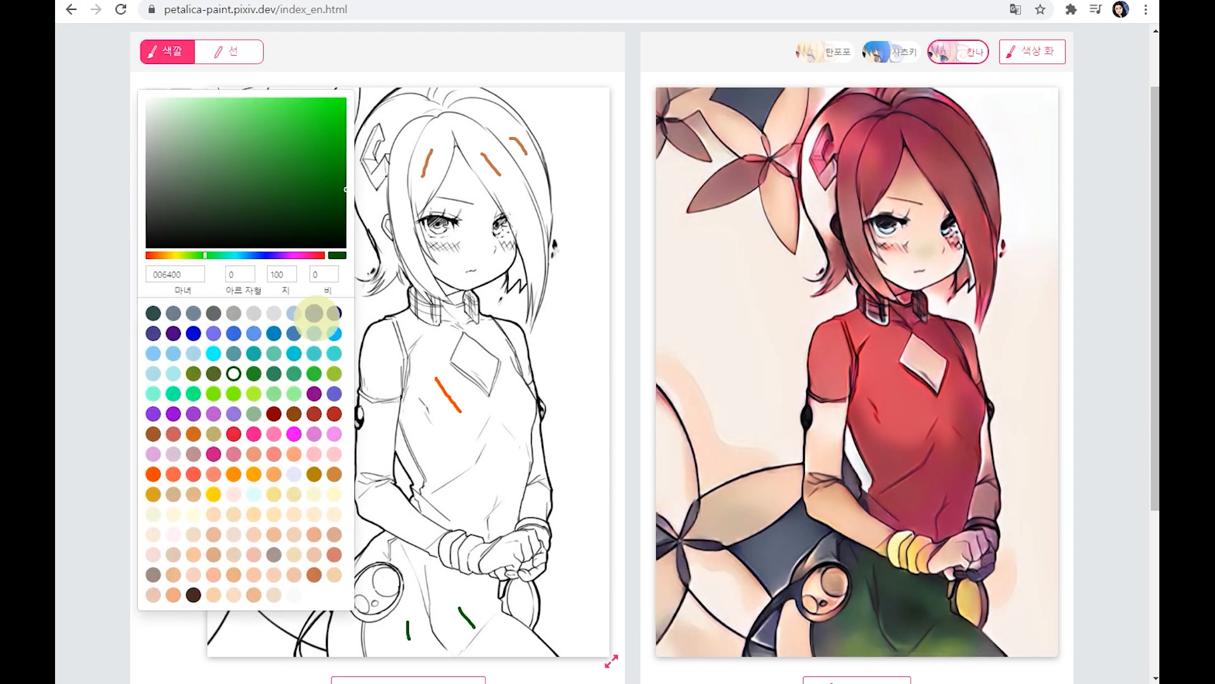
click(233, 333)
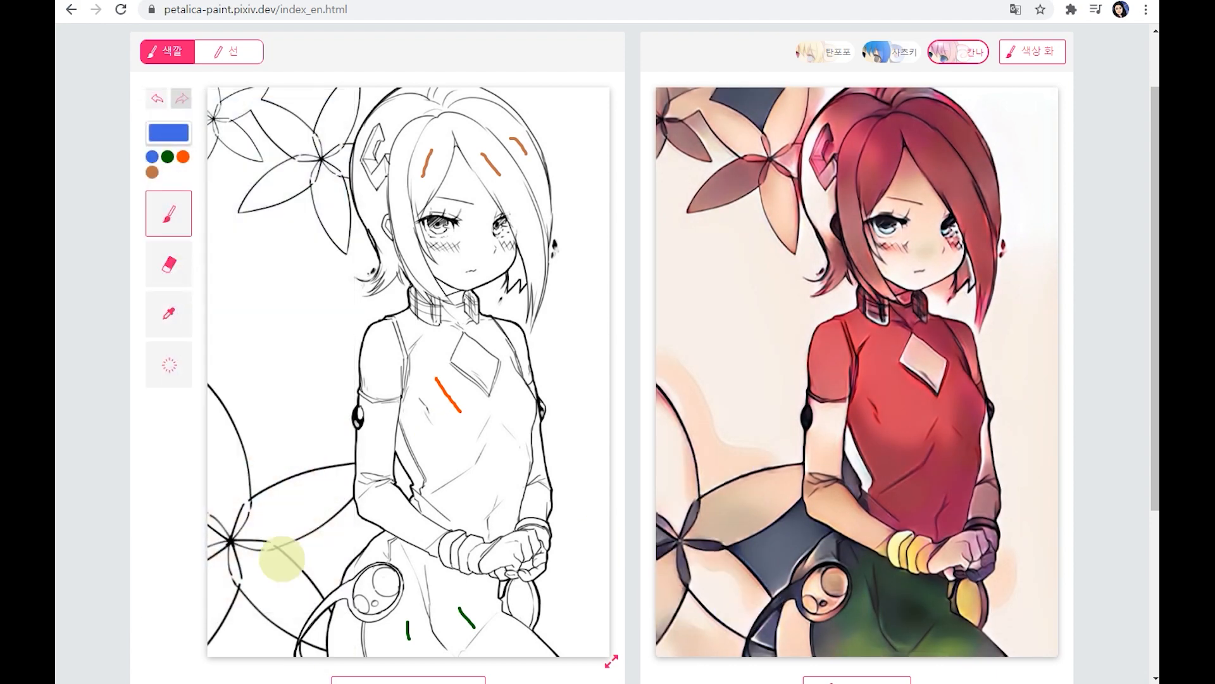
drag(266, 568, 286, 590)
drag(274, 521, 301, 503)
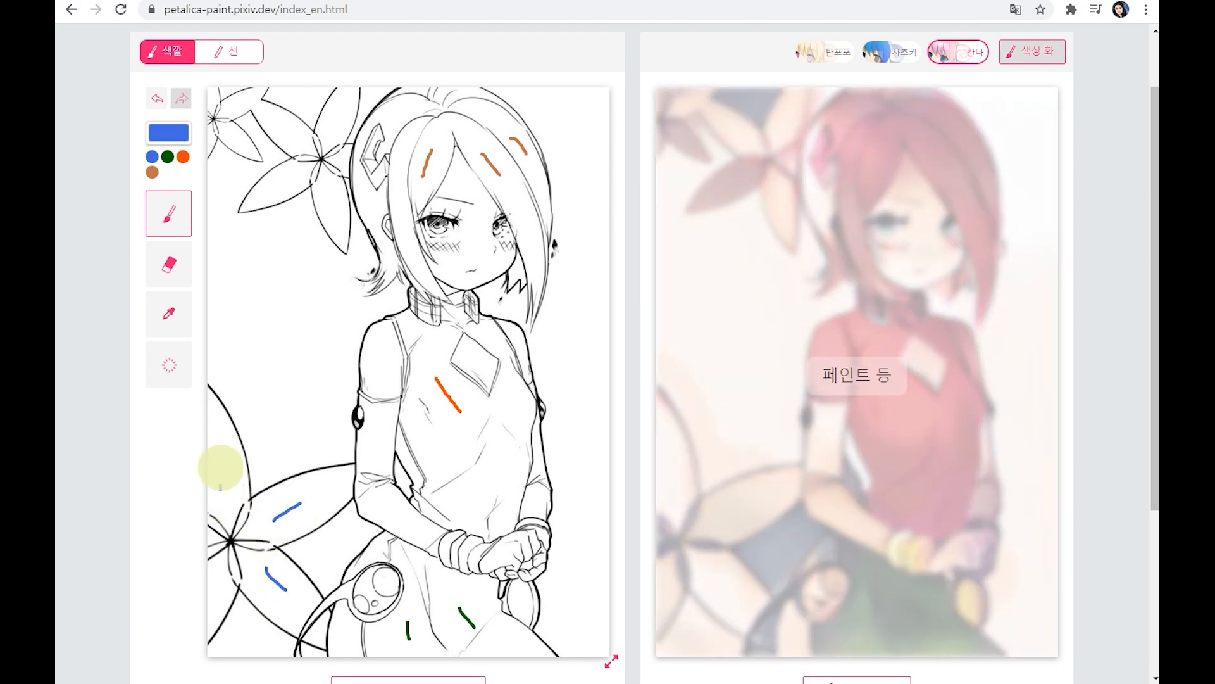
drag(221, 456, 220, 489)
drag(218, 584, 216, 609)
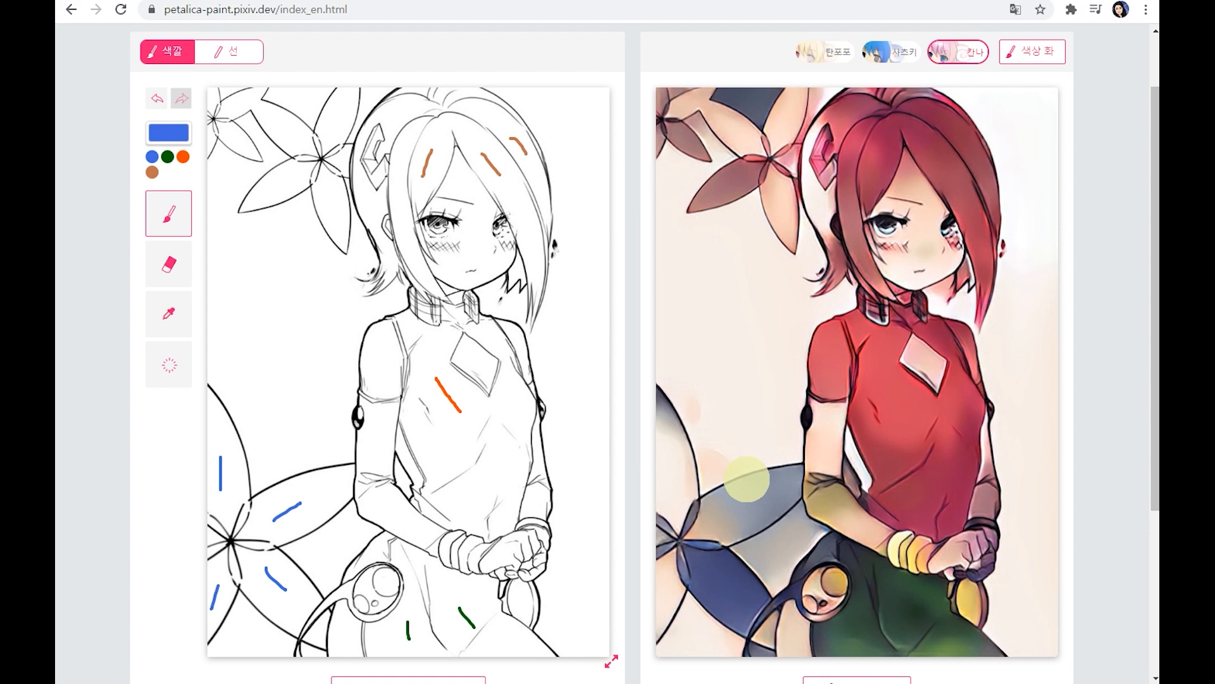
Compare the colorization in the Satsuki and Tanpopo styles, and return to the Canna style.
click(894, 52)
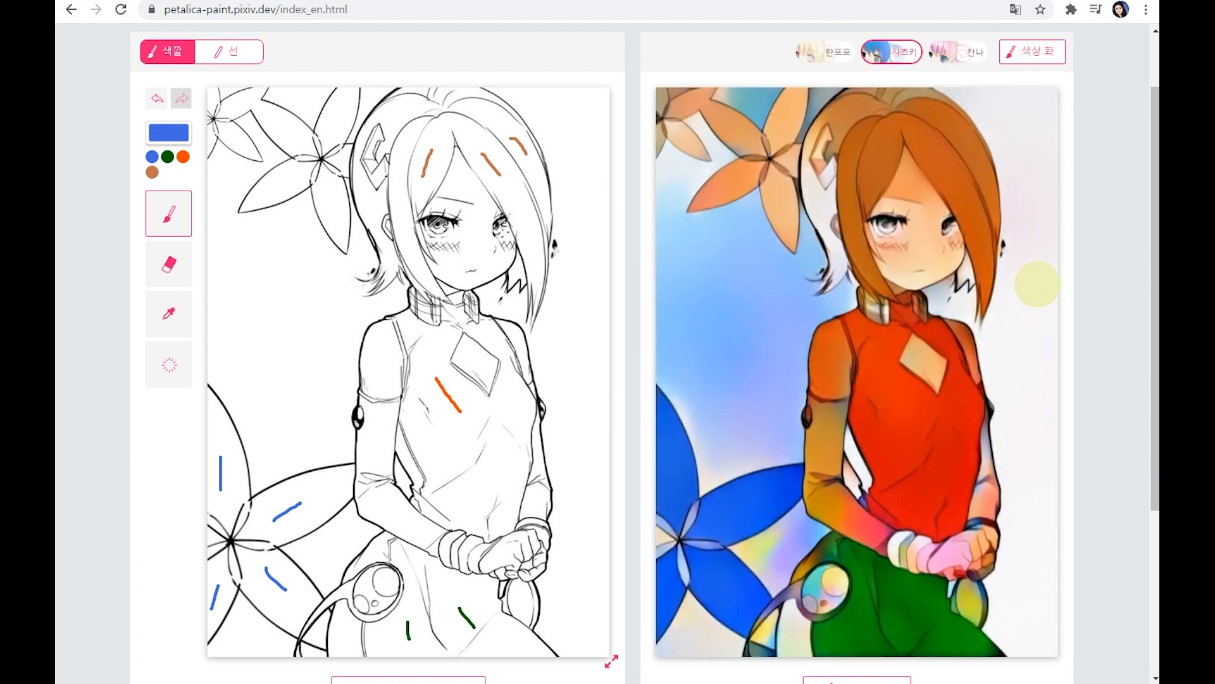
click(816, 51)
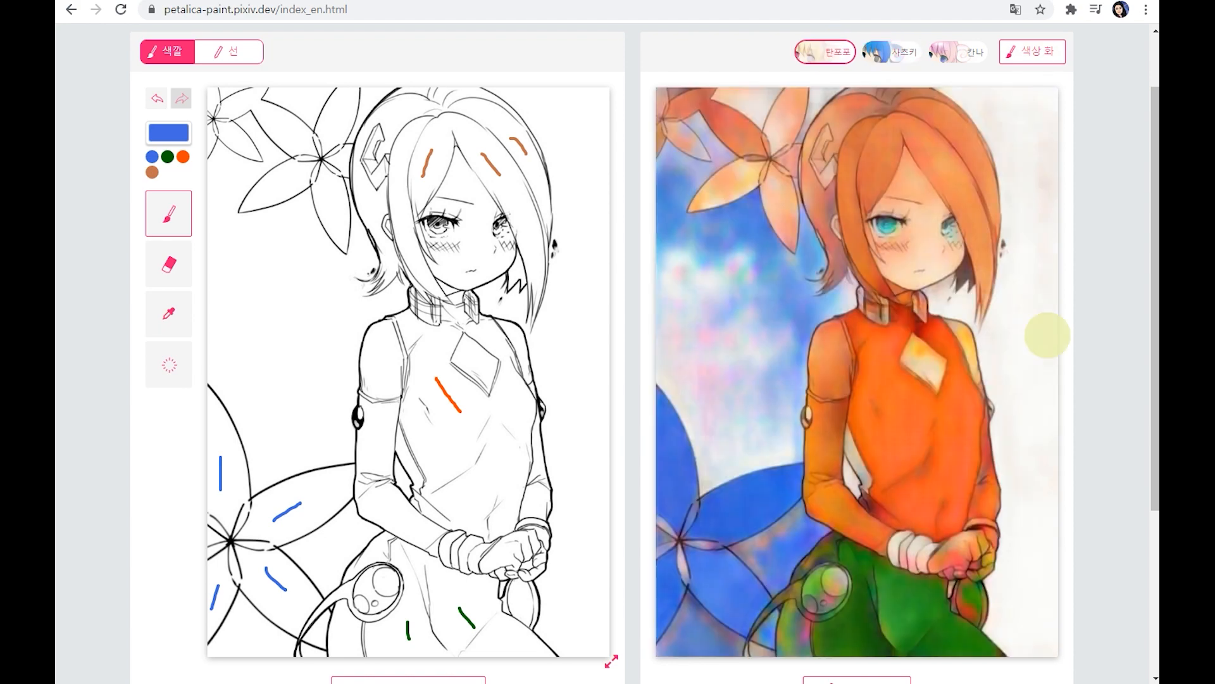
scroll(1029, 348, down, 2)
scroll(1029, 348, up, 3)
scroll(1030, 347, down, 1)
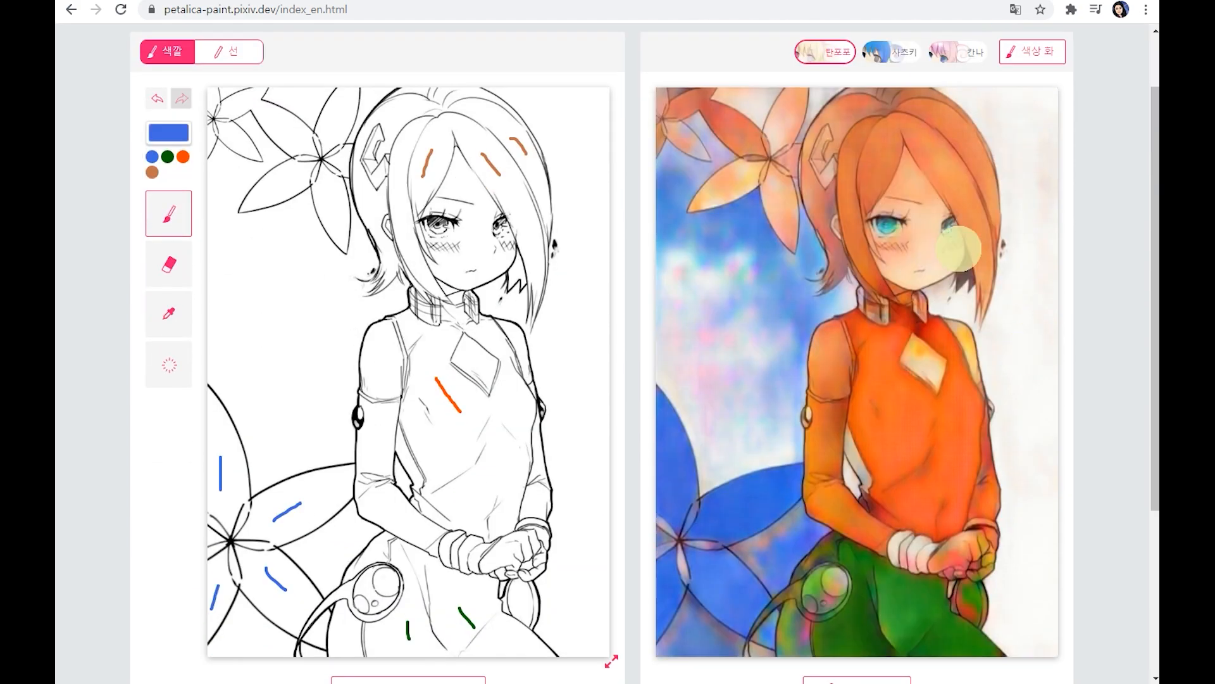
click(957, 52)
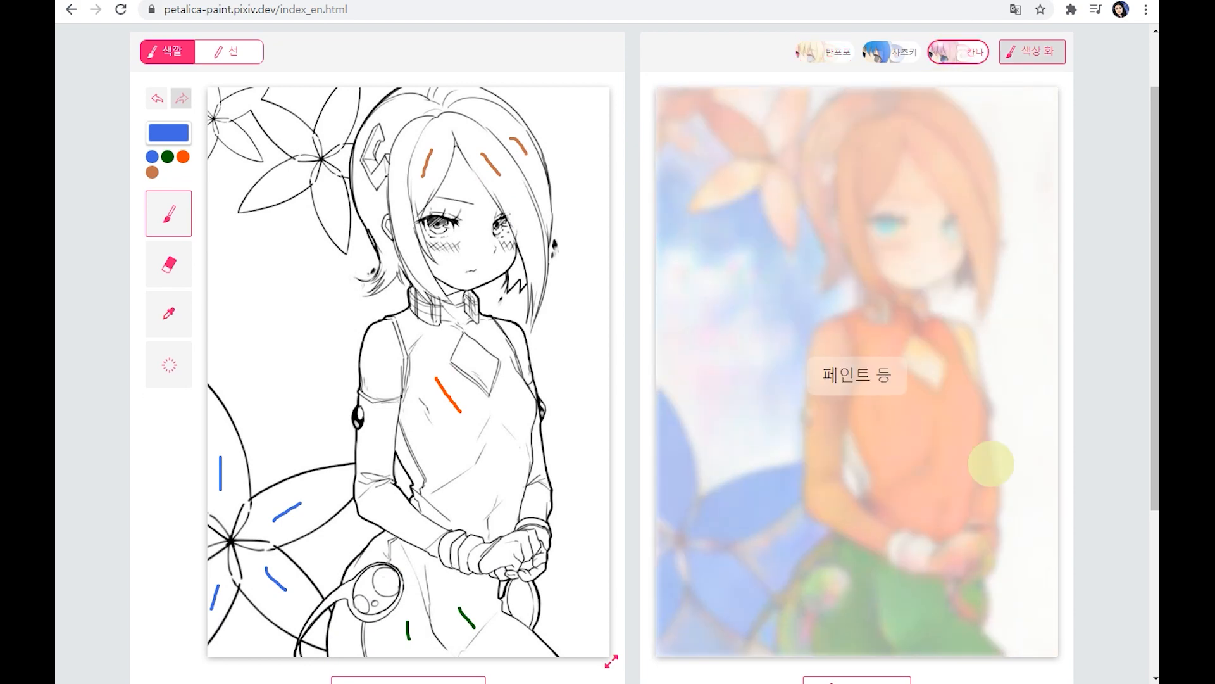
Download the colorized picture of the girl as a JPG file.
scroll(1033, 462, down, 3)
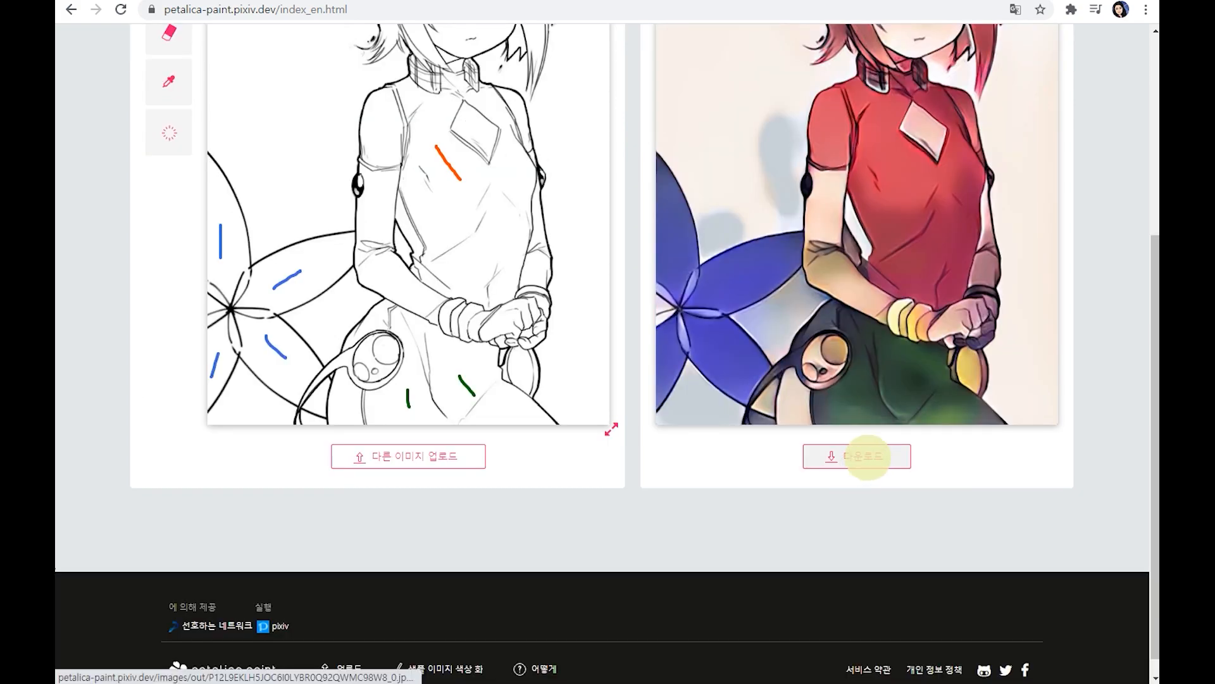
click(866, 455)
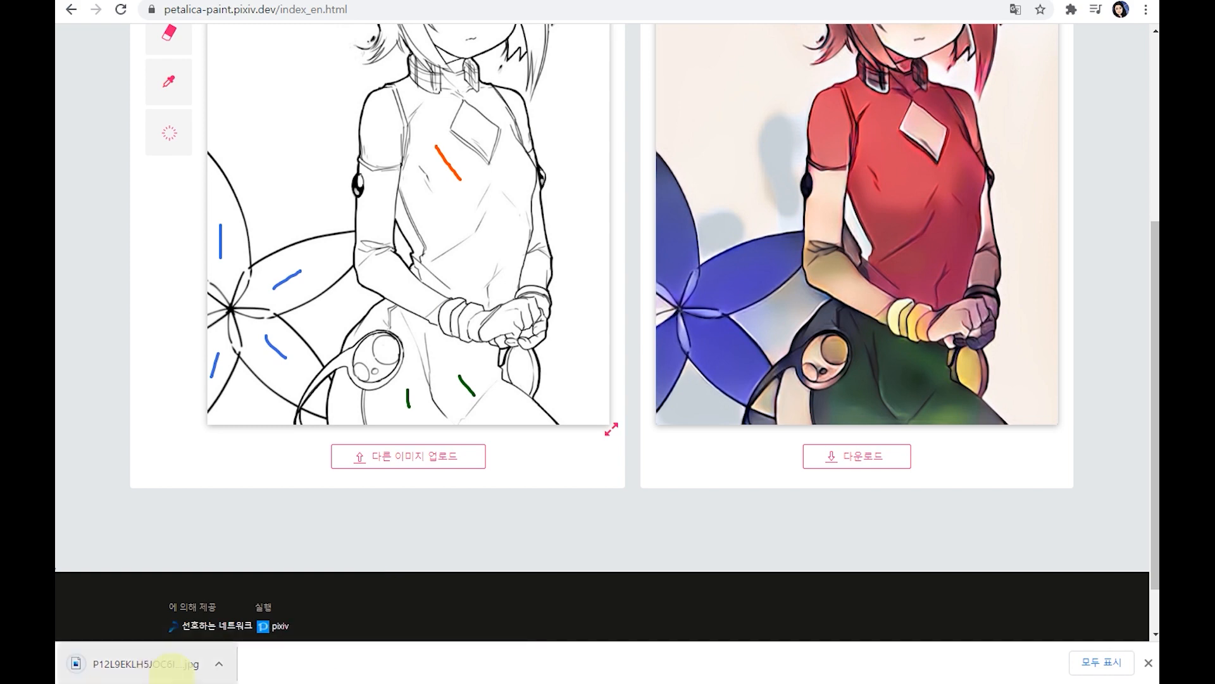
scroll(995, 393, up, 3)
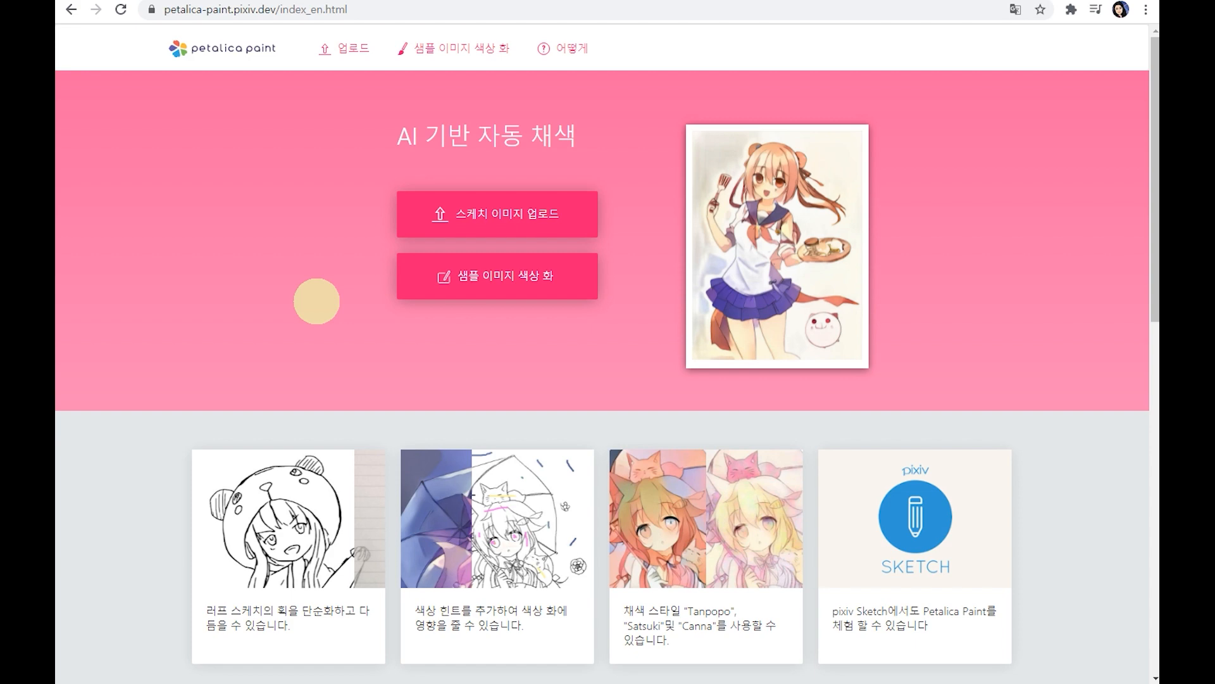
Switch to the Google Drive folder 색칠 도안, open the coloring design 포니3.jpg and download it.
click(291, 2)
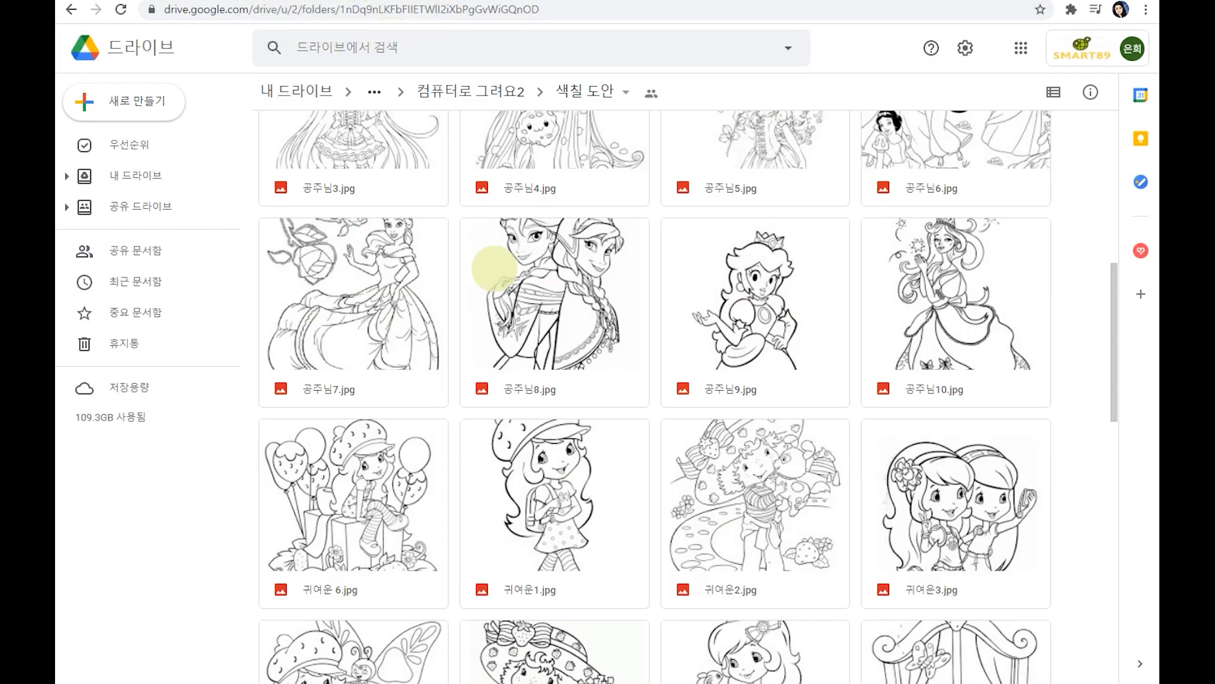
scroll(720, 429, up, 8)
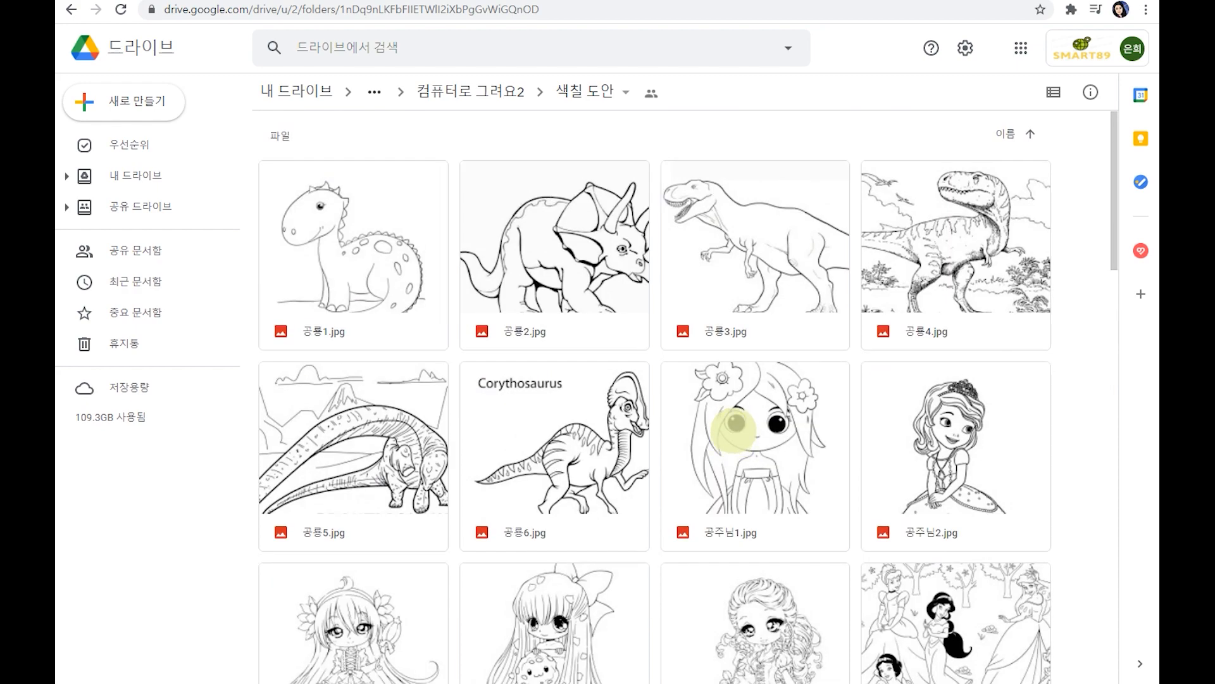
scroll(733, 430, down, 7)
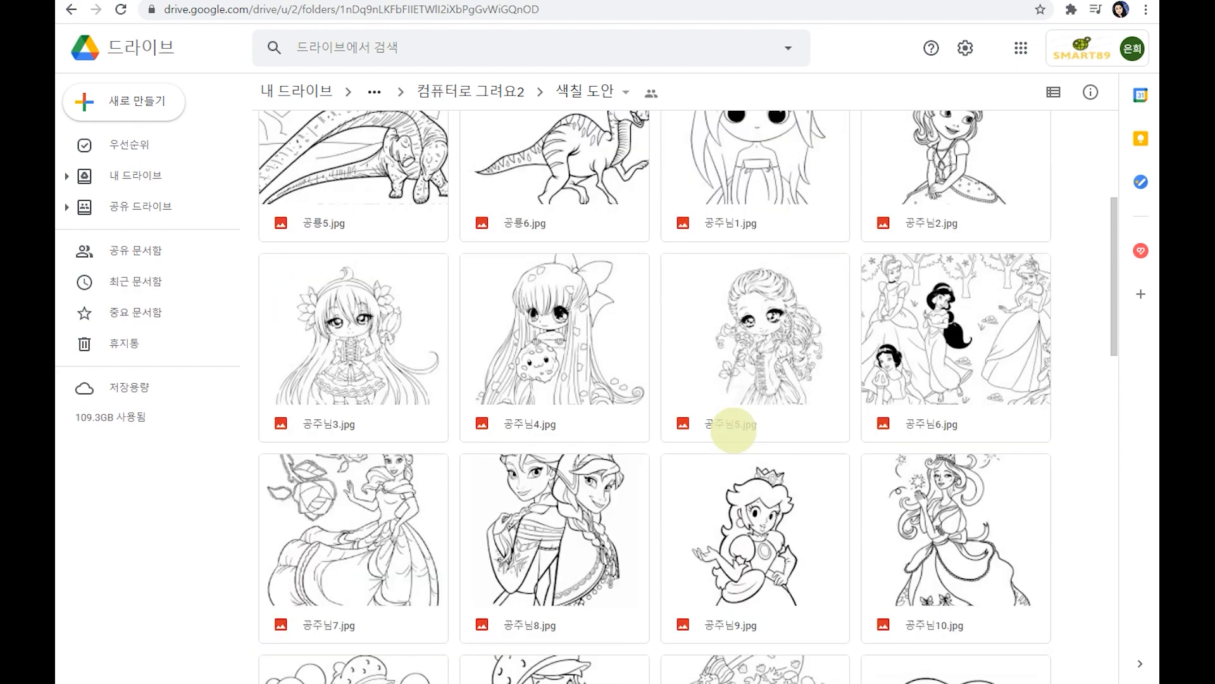
scroll(733, 429, down, 15)
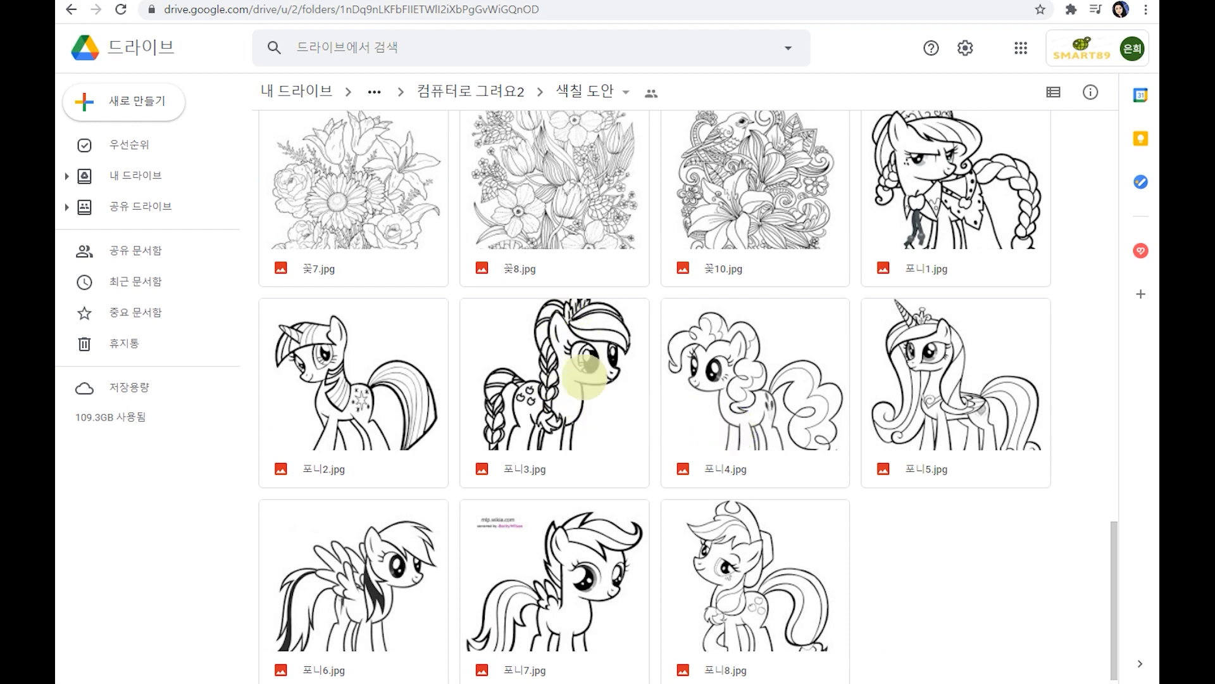
click(582, 373)
double_click(583, 371)
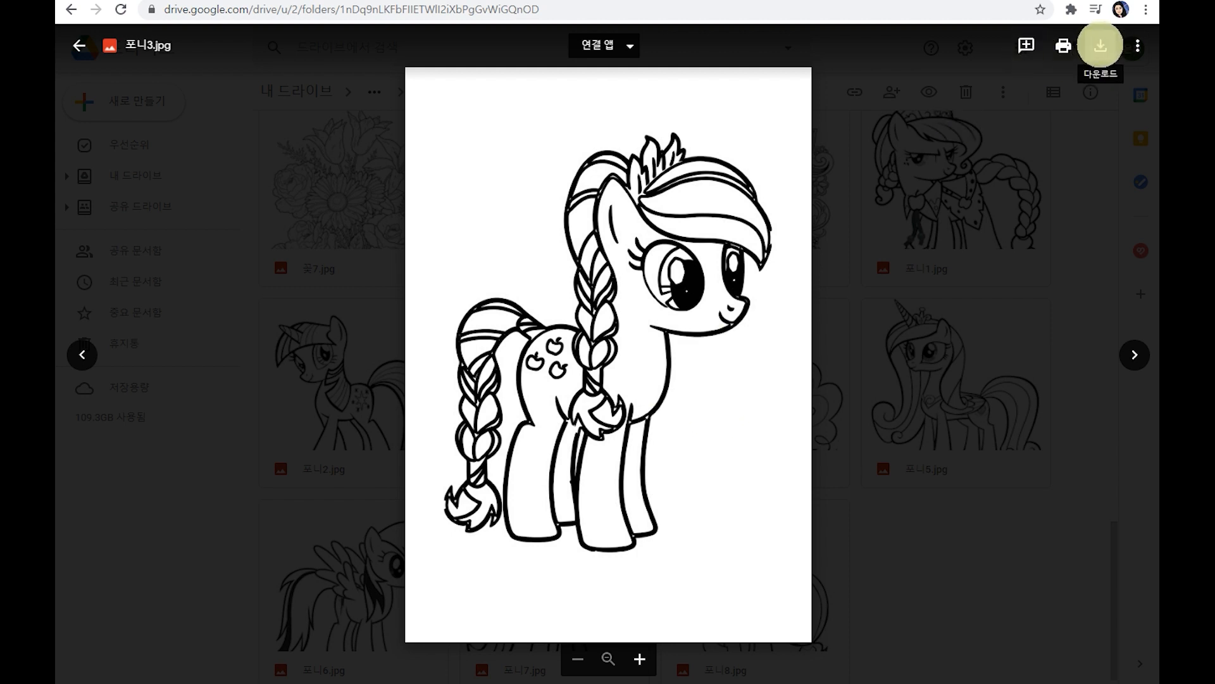
click(1101, 45)
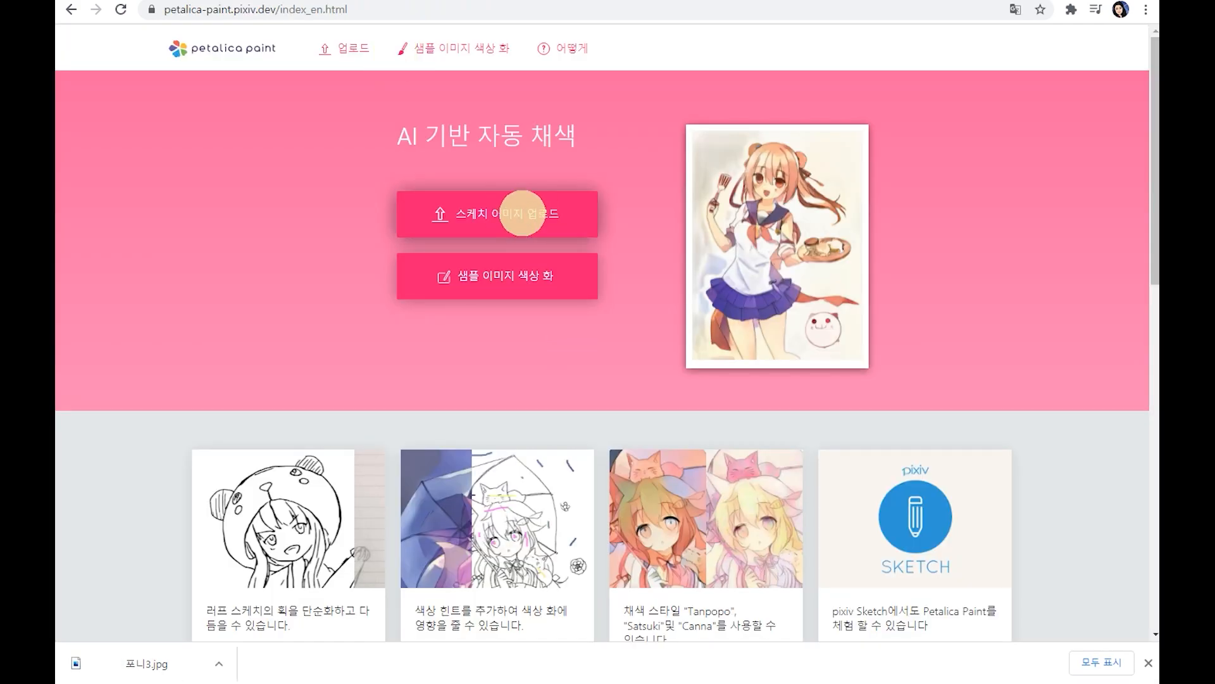
Upload the coloring design 포니3 from the 다운로드 folder as the sketch image.
click(521, 213)
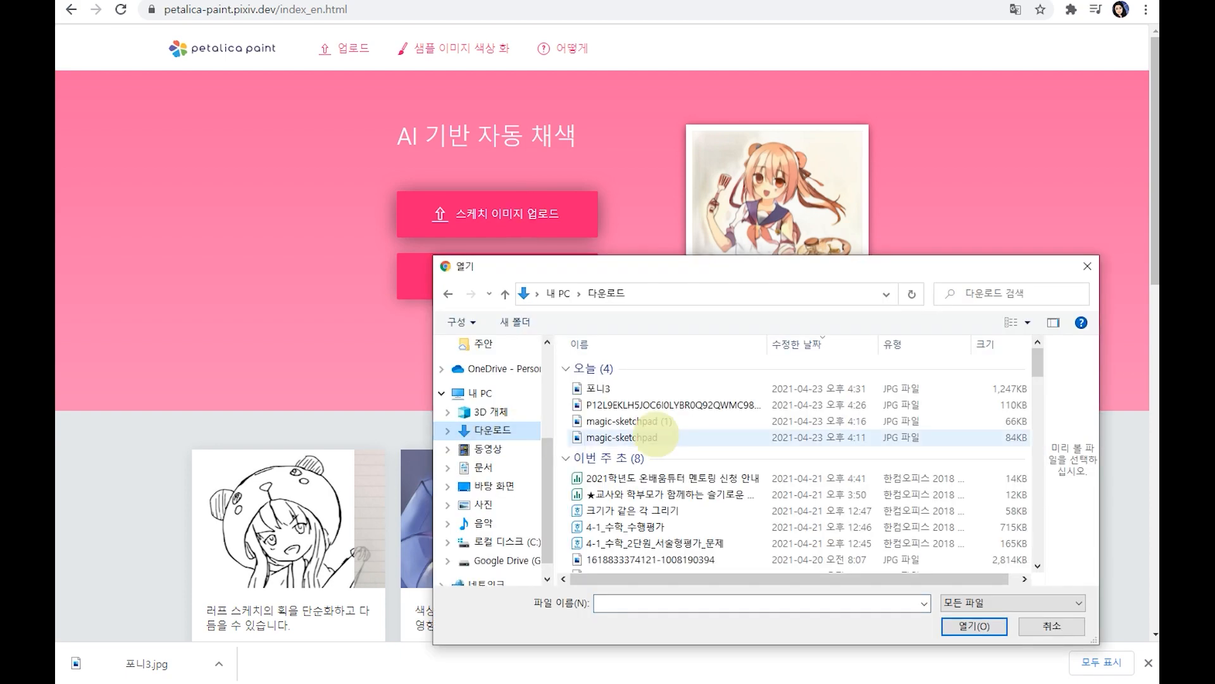
click(633, 388)
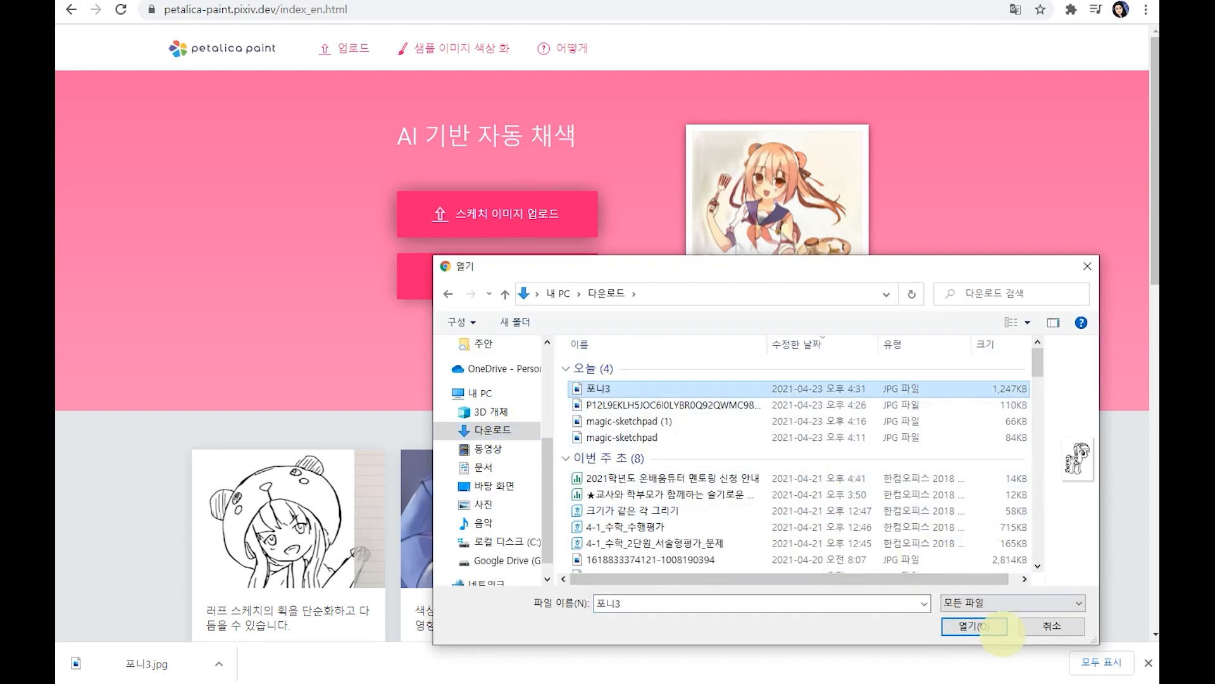
click(975, 625)
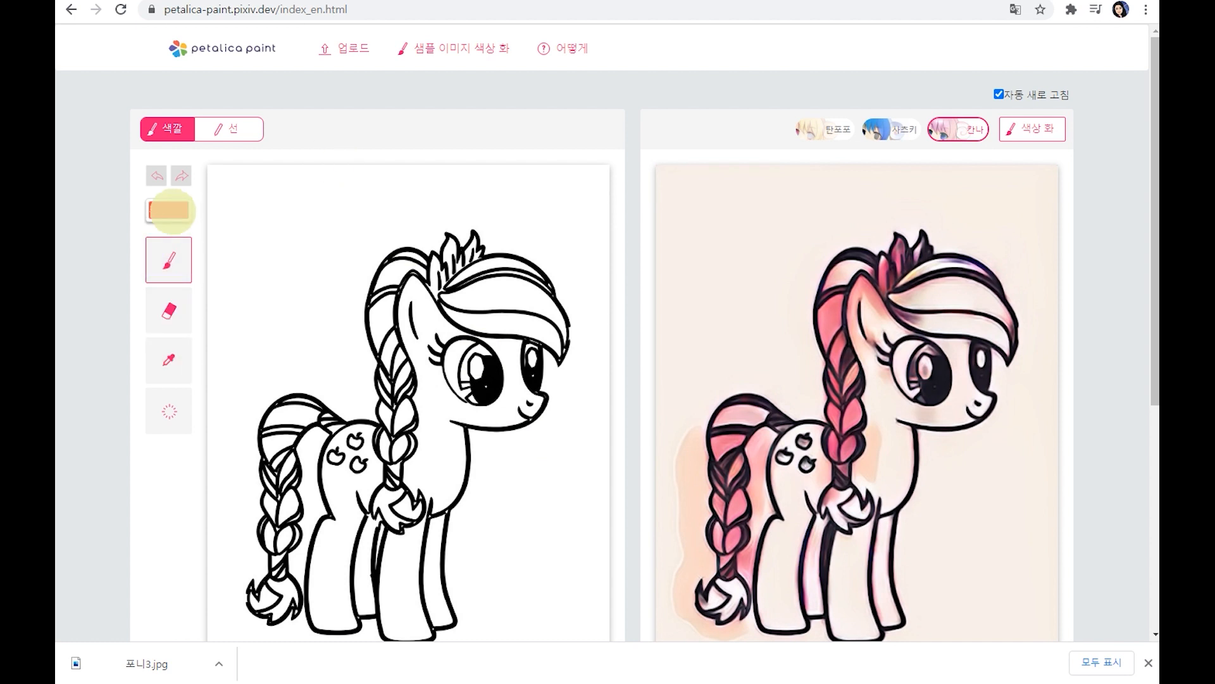
Add blue color hints to the pony's body, green to its tail and orange to its mane, and compare the Satsuki and Tanpopo styles.
click(170, 210)
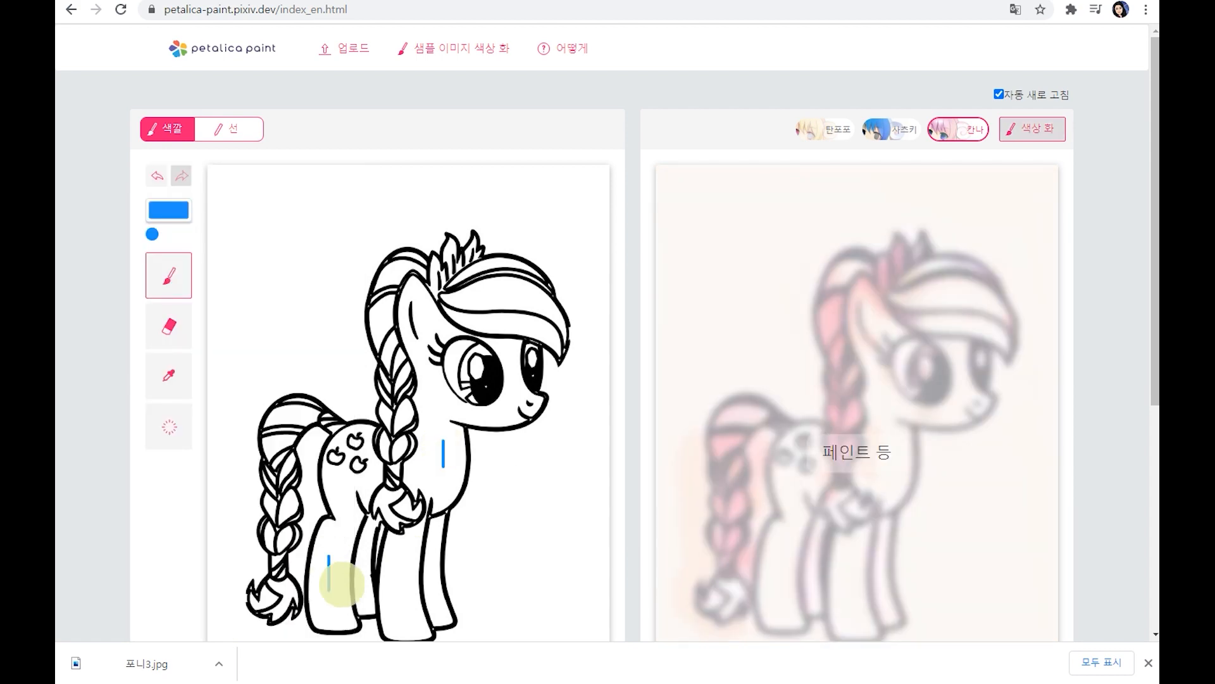
click(168, 210)
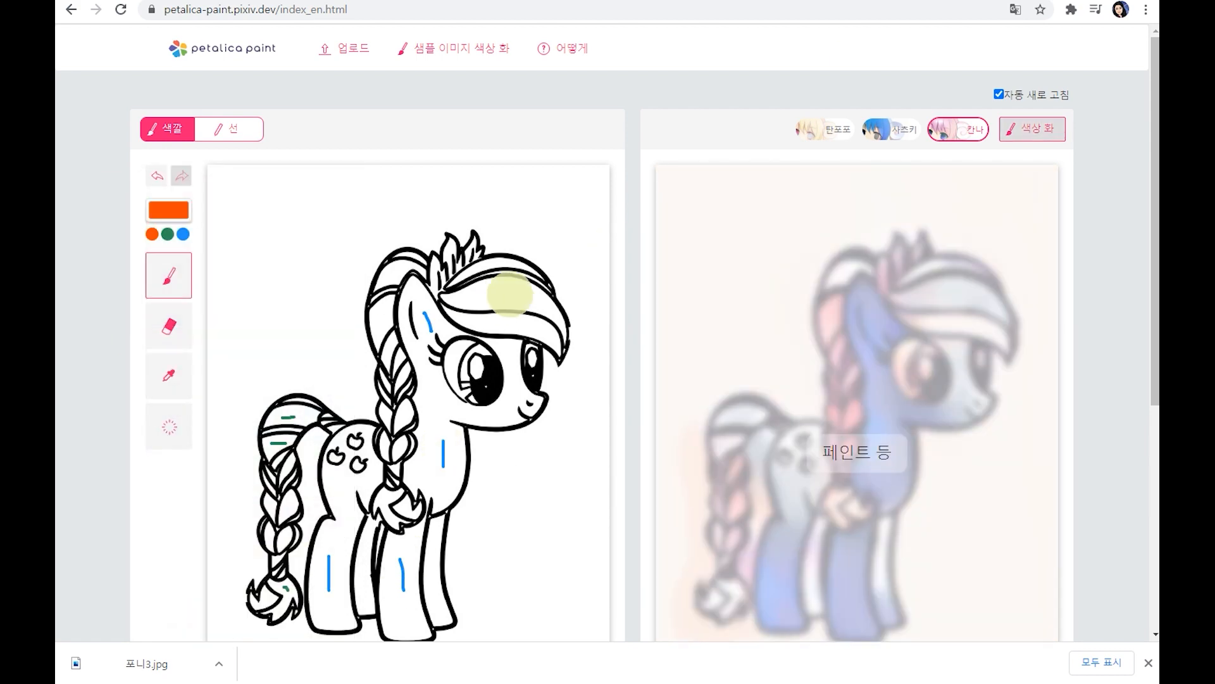
drag(496, 325, 525, 328)
click(826, 129)
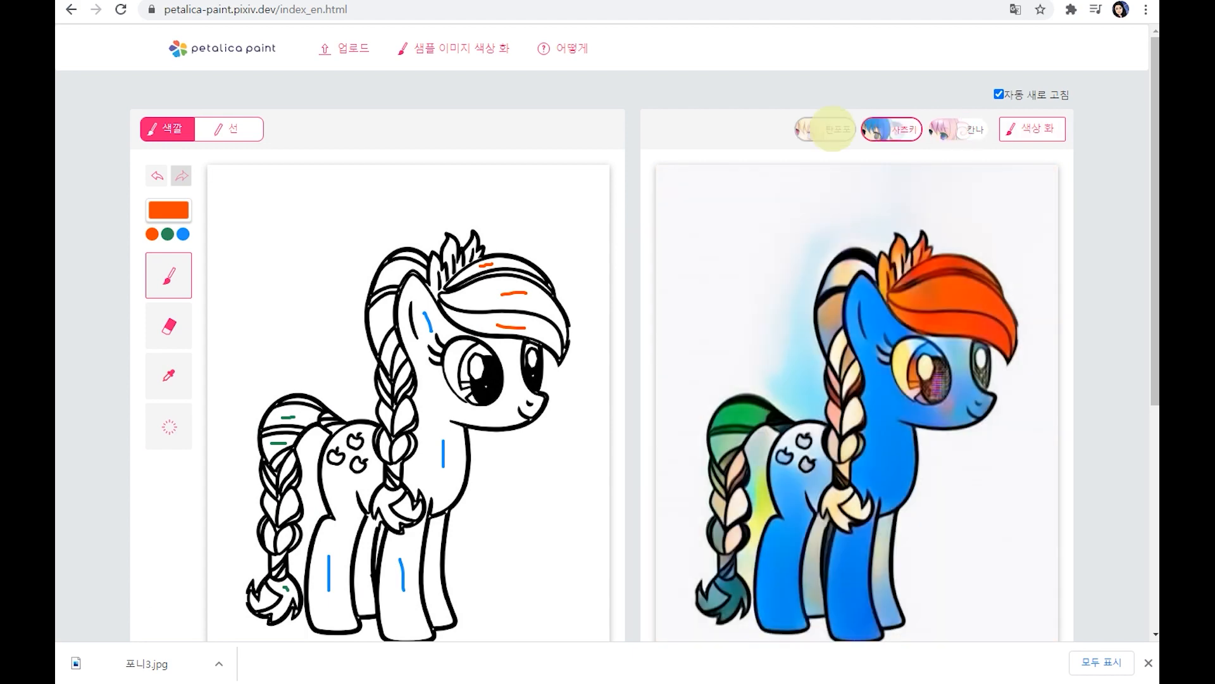
Replace the pony by uploading the image 스머펫 from the 다운로드 folder.
scroll(874, 467, down, 3)
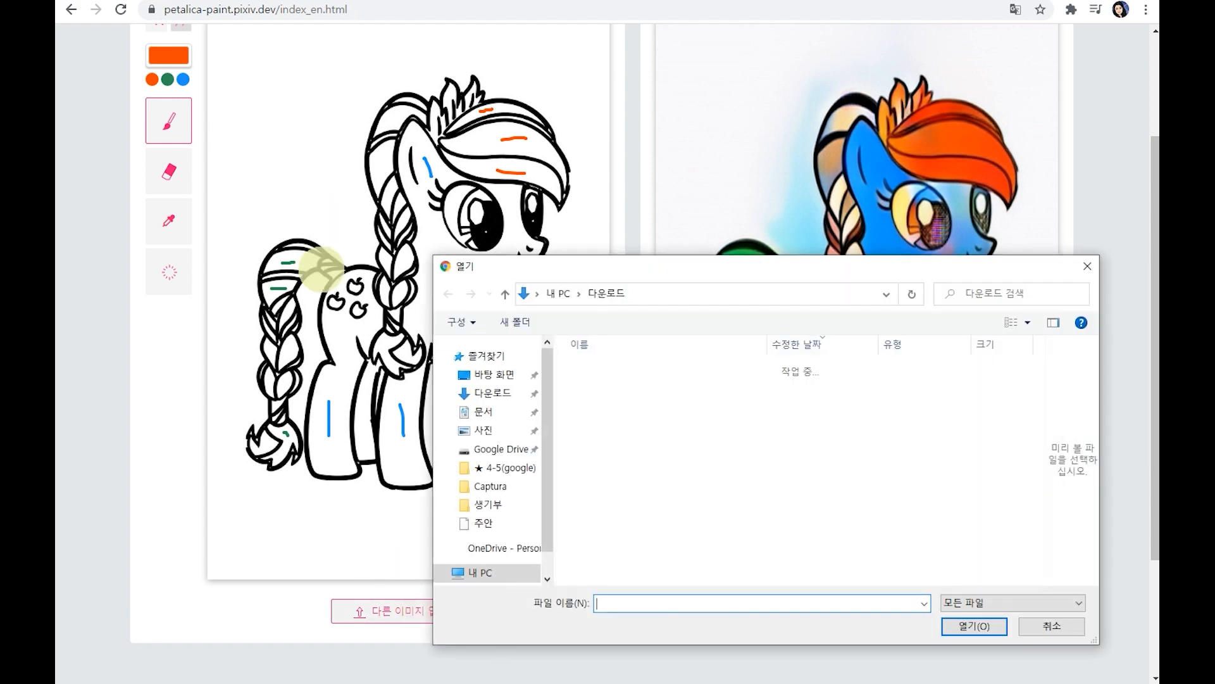
click(672, 393)
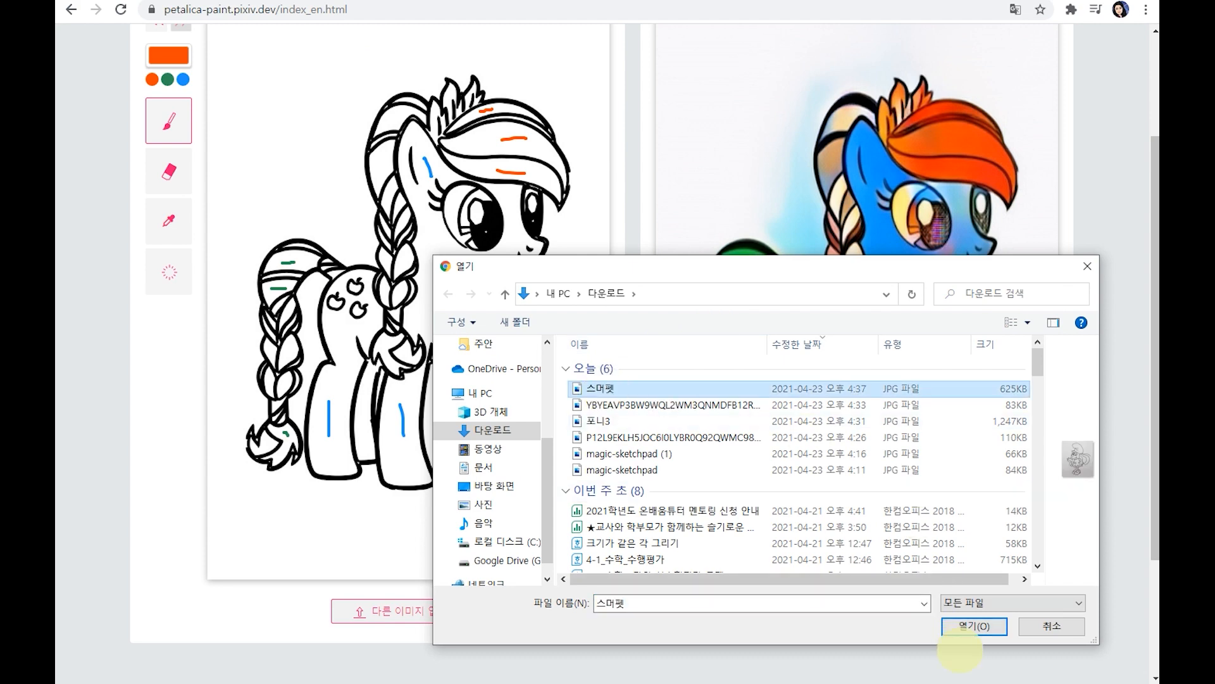
click(973, 627)
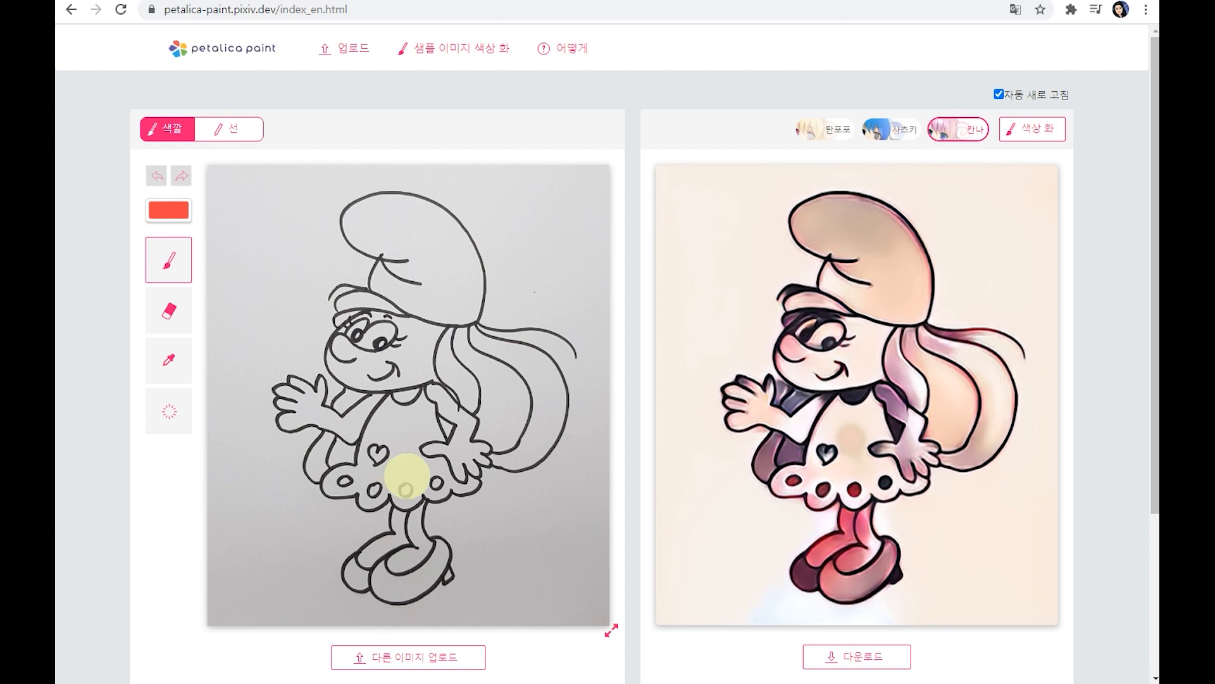
Add a short pale pink color hint stroke on the Smurfette's hat.
click(168, 210)
click(230, 570)
drag(423, 241, 446, 271)
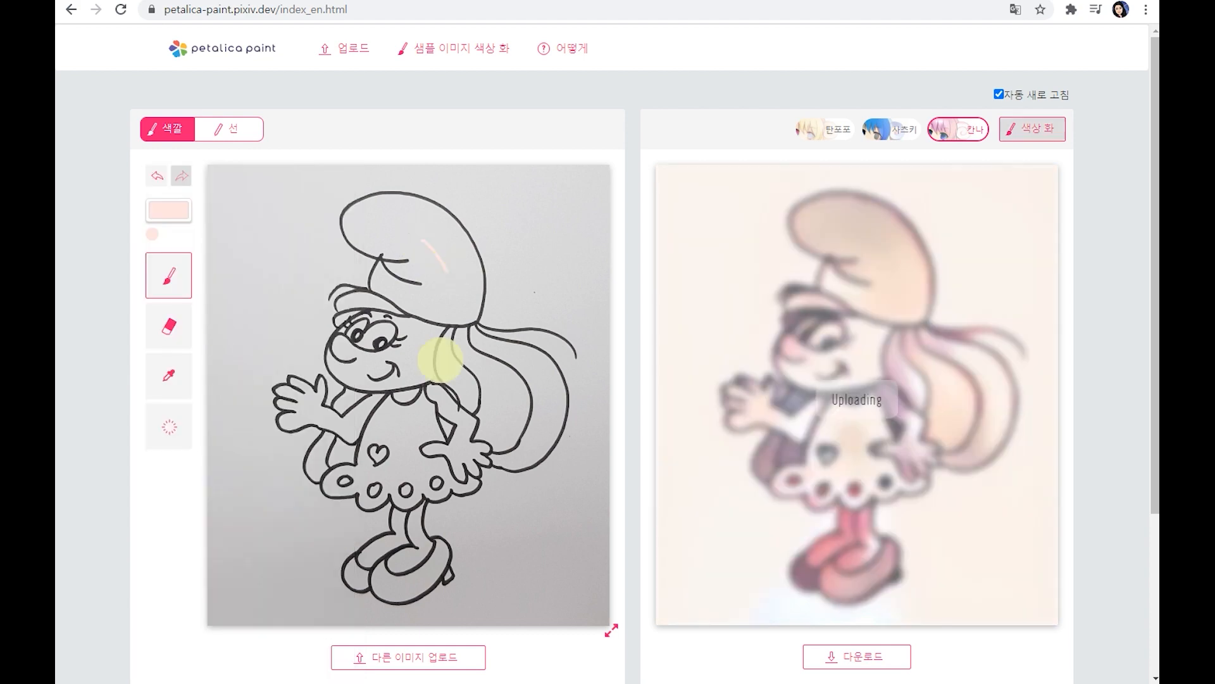
Add short yellow color hint strokes to the strands of the Smurfette's hair.
click(168, 210)
click(247, 507)
drag(491, 381, 504, 412)
drag(533, 366, 547, 382)
drag(457, 375, 464, 387)
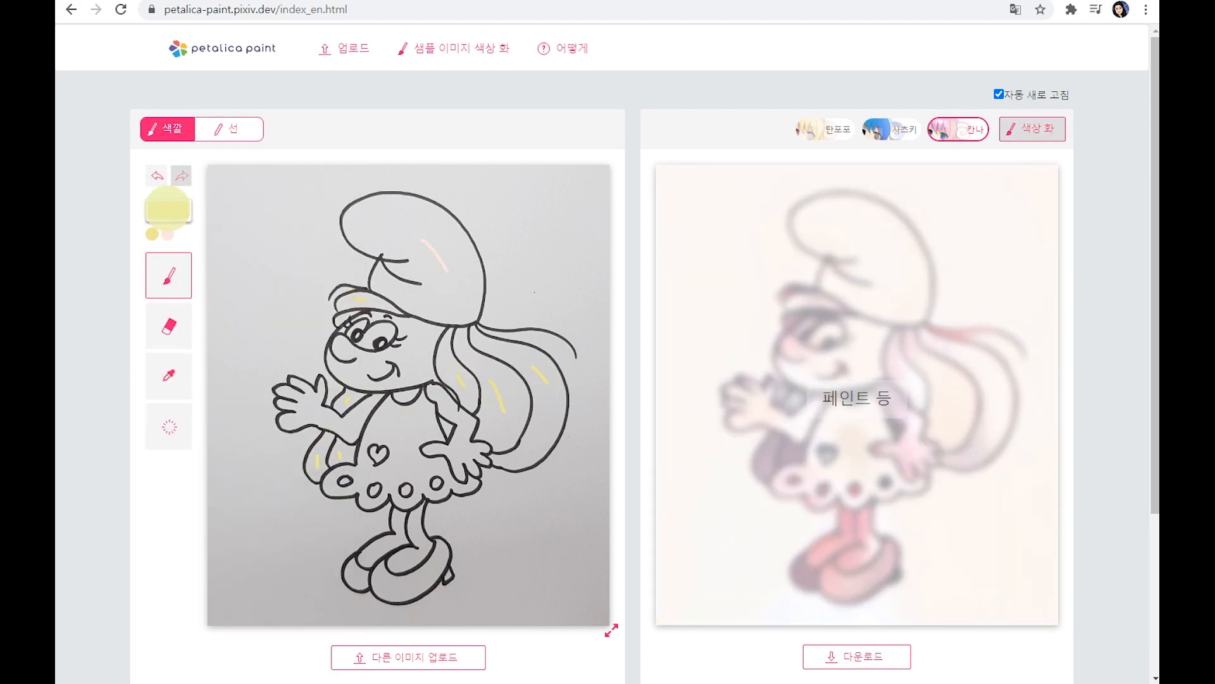
Add short bright blue color hint strokes on the Smurfette's face, neck, arms and legs.
click(167, 209)
click(253, 416)
drag(421, 337, 421, 357)
drag(412, 396, 401, 396)
drag(309, 417, 331, 416)
drag(442, 404, 454, 410)
drag(462, 433, 460, 448)
mouse_move(413, 530)
mouse_down()
mouse_move(421, 542)
mouse_move(398, 528)
mouse_up()
Add pale cyan color hint strokes on both shoes and switch the colorization to the Satsuki style.
click(169, 209)
click(259, 570)
drag(350, 574, 363, 578)
drag(389, 586, 408, 587)
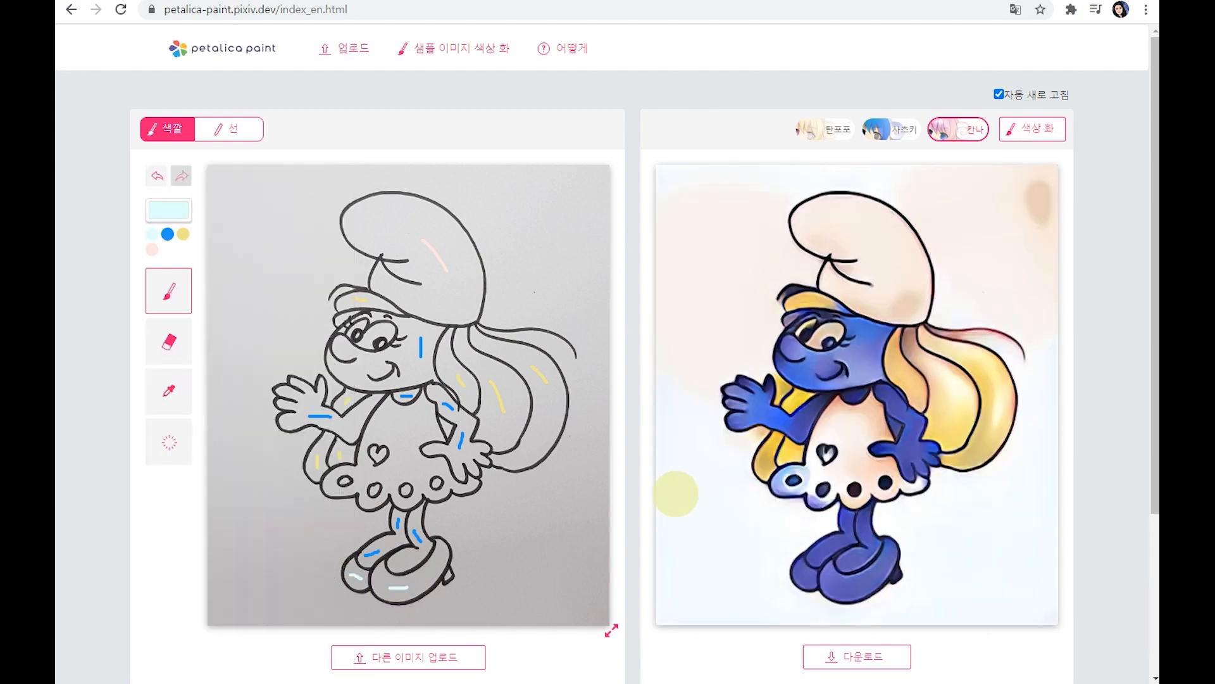
click(893, 129)
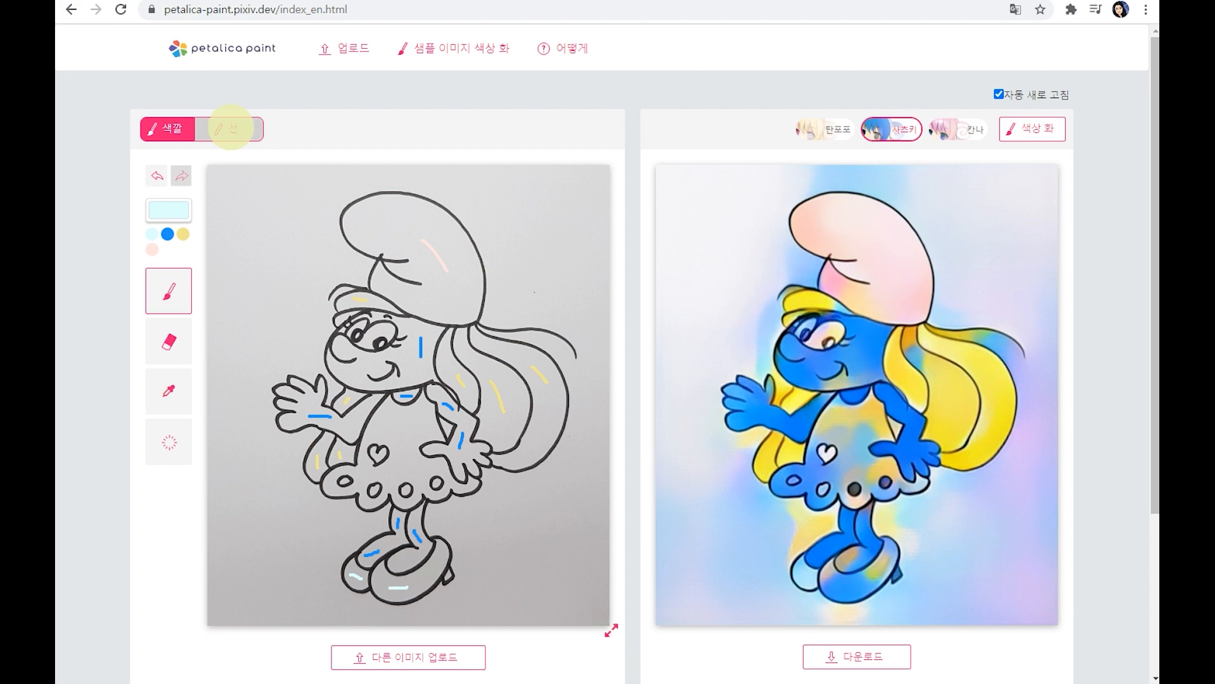
Simplify the lines of the Smurfette sketch and download the recolorized picture.
click(230, 127)
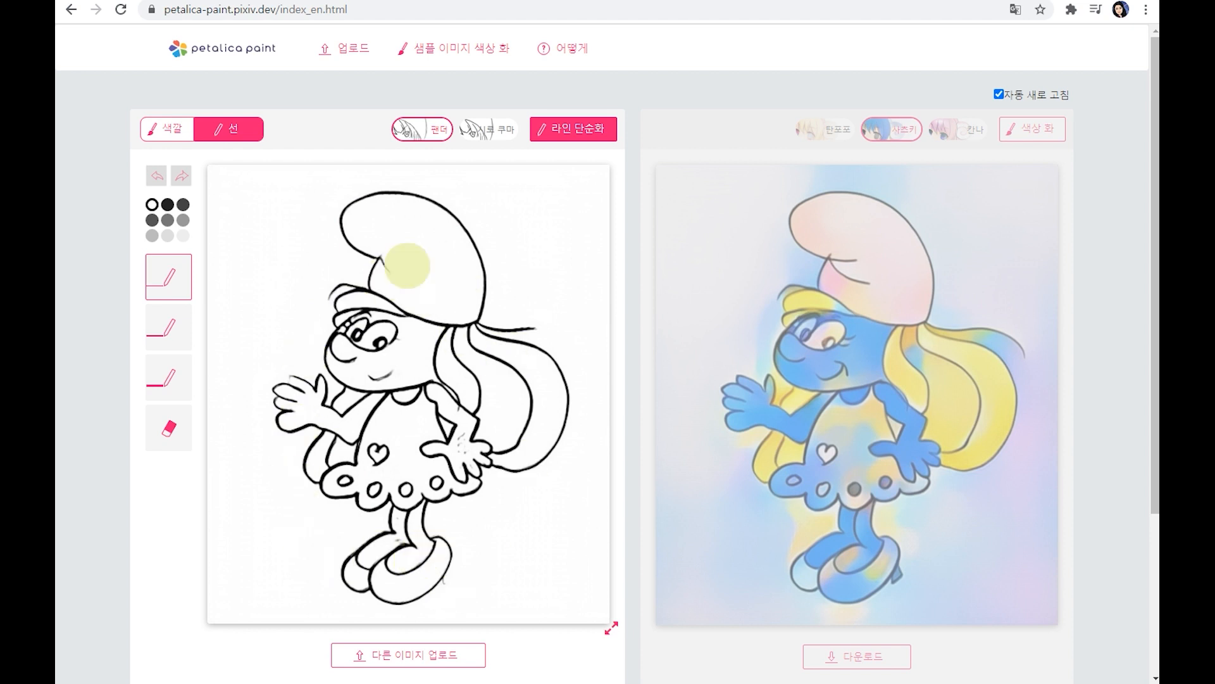
click(166, 130)
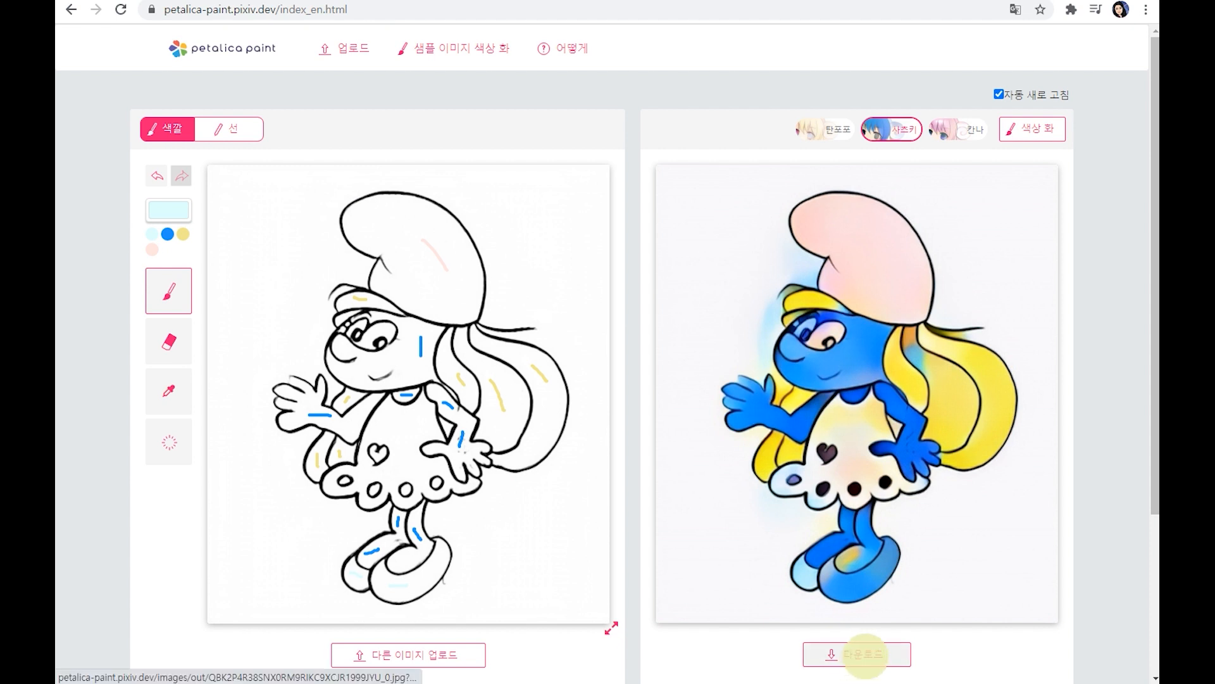
click(863, 654)
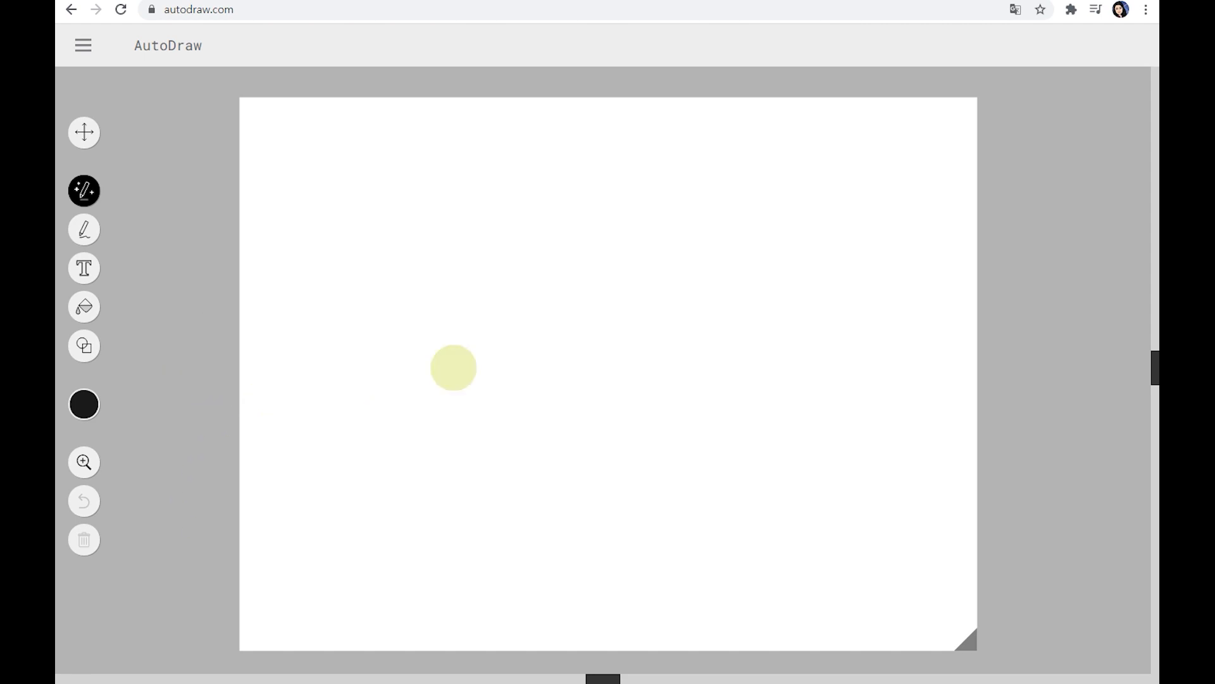
Switch to AutoDraw and sketch a fish with bubbles, a finned fish and a whale, replacing each with a suggested drawing.
mouse_move(437, 379)
mouse_down()
mouse_move(451, 405)
mouse_move(391, 388)
mouse_move(401, 406)
mouse_move(452, 412)
mouse_up()
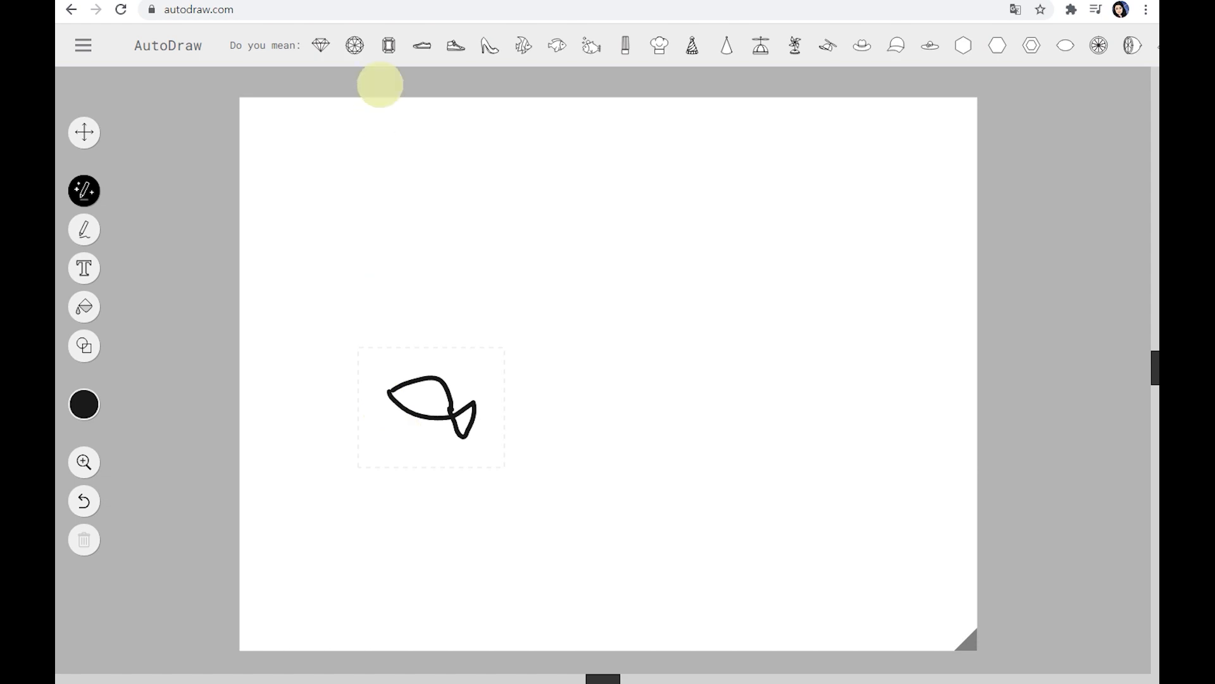
click(589, 45)
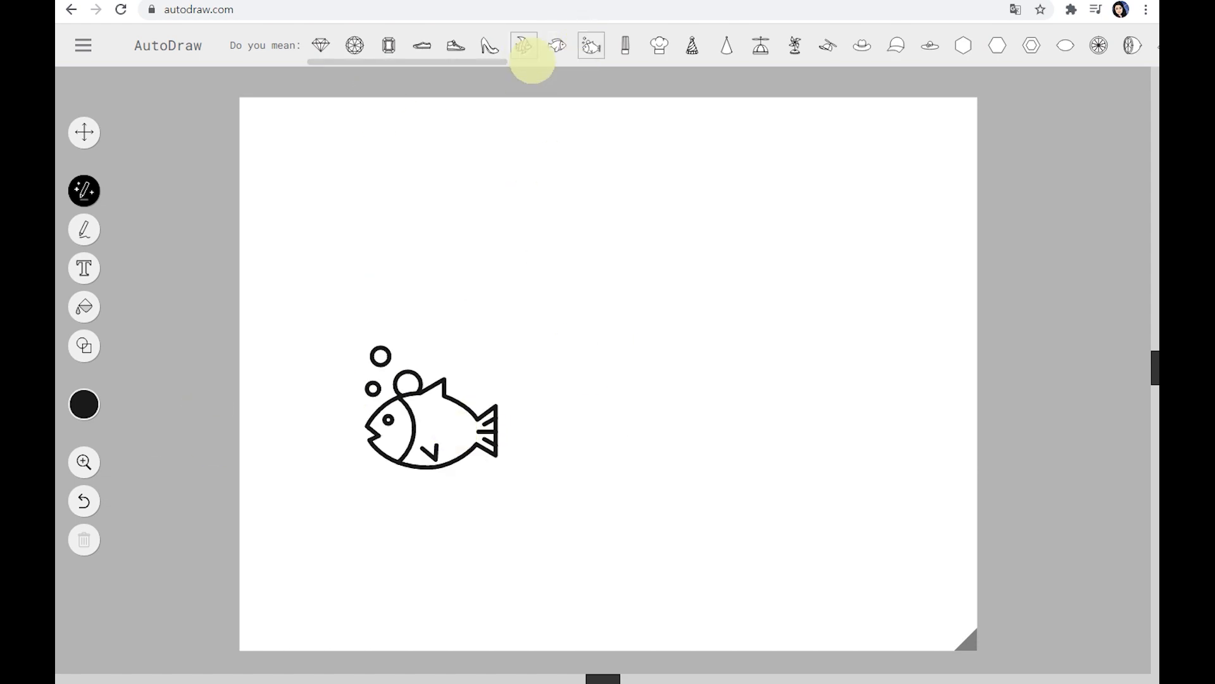
mouse_move(554, 331)
mouse_down()
mouse_move(623, 320)
mouse_move(644, 355)
mouse_move(556, 334)
mouse_move(600, 360)
mouse_move(644, 356)
mouse_up()
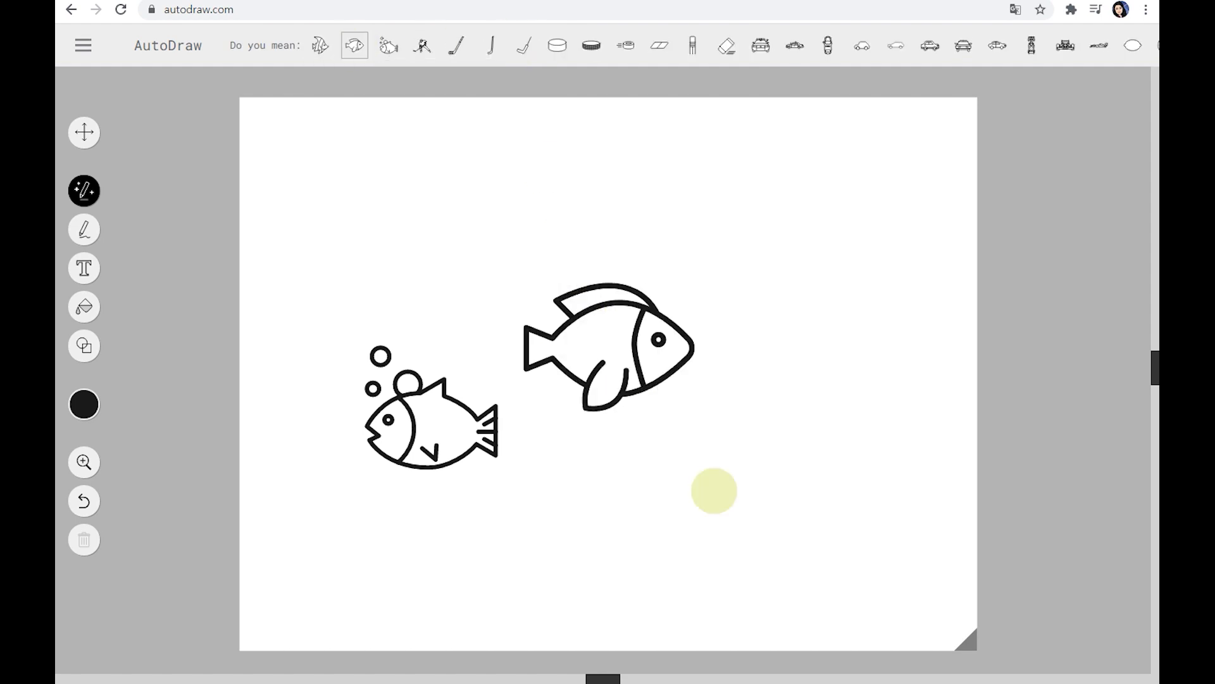
drag(713, 488, 841, 480)
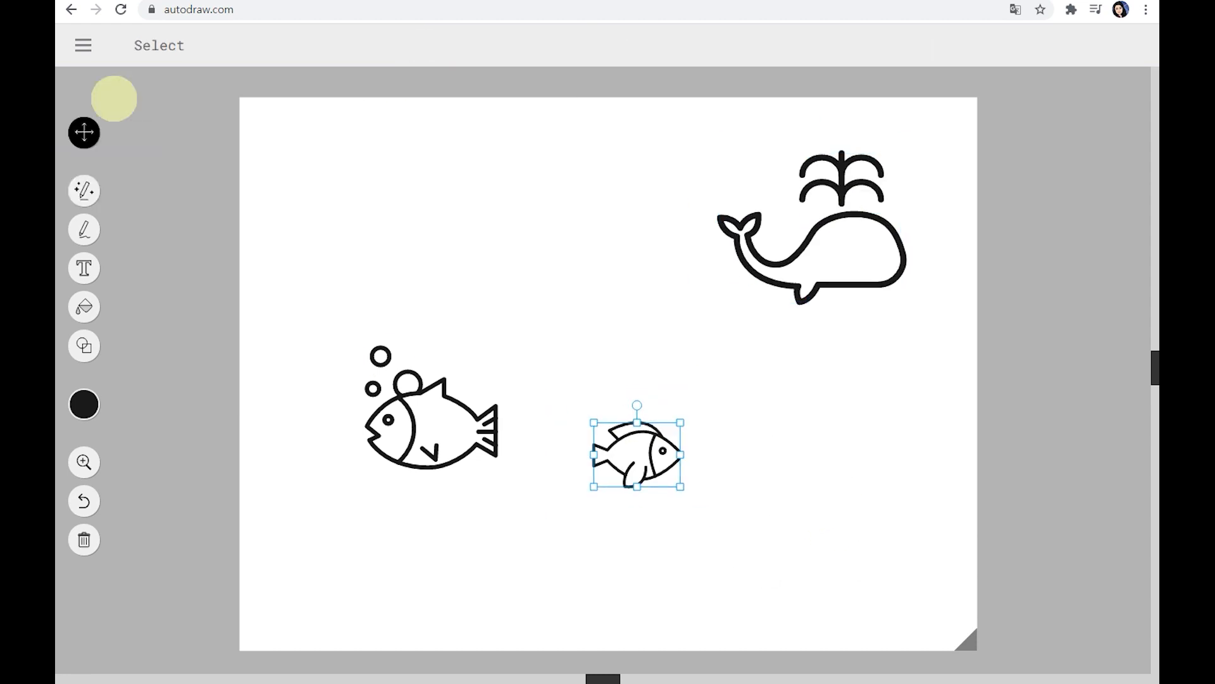
Sketch striped angelfish above the canvas middle and below the whale, replacing them with the suggested angelfish drawing.
click(84, 191)
drag(499, 285, 812, 417)
click(479, 46)
Duplicate the small finned fish and place a reduced copy below it, near the bottom of the canvas.
click(84, 132)
key(ctrl+v)
drag(668, 486, 544, 541)
mouse_move(544, 492)
mouse_down()
mouse_move(544, 590)
mouse_move(572, 519)
mouse_up()
Duplicate the fish with bubbles and place a much smaller copy above the original.
click(467, 426)
key(ctrl+v)
mouse_move(470, 466)
mouse_down()
mouse_move(361, 302)
mouse_move(346, 313)
mouse_up()
click(848, 253)
Draw a freehand seabed line sloping down from the left canvas edge to the lower right, with a seaweed plant at its left end.
click(85, 229)
drag(242, 456, 834, 650)
drag(304, 471, 317, 353)
Try to draw two seaweed plants with the AutoDraw tool on the right part of the seabed.
click(85, 190)
mouse_move(654, 599)
mouse_down()
mouse_move(711, 453)
mouse_move(679, 600)
mouse_up()
drag(671, 604, 713, 452)
drag(761, 619, 816, 507)
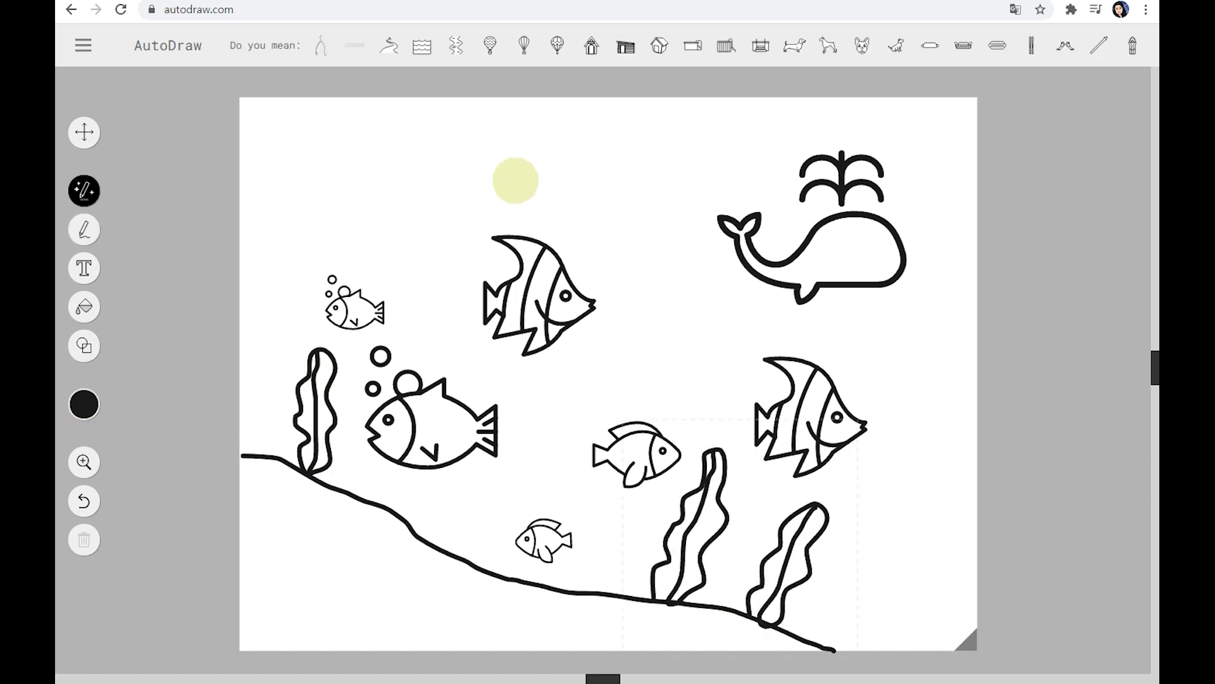
Add a suggested school-of-fish drawing and shrink it to fit between the upper angelfish and the whale.
drag(346, 138, 346, 137)
mouse_move(356, 167)
mouse_down()
mouse_move(391, 222)
mouse_move(377, 157)
mouse_up()
drag(389, 225, 392, 262)
drag(396, 222, 414, 254)
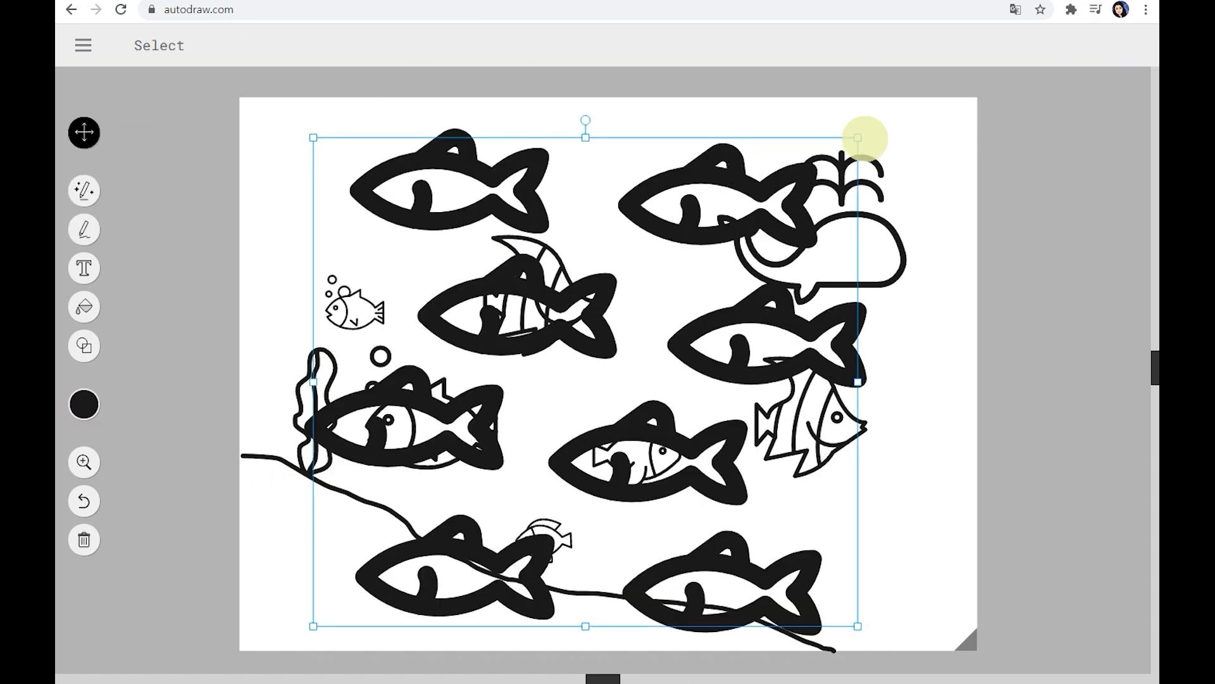
drag(863, 135, 792, 266)
Draw three freehand seaweed plants on the right part of the seabed, the rightmost one the tallest.
click(84, 229)
mouse_move(828, 647)
mouse_down()
mouse_move(912, 534)
mouse_move(828, 647)
mouse_up()
mouse_move(782, 629)
mouse_down()
mouse_move(781, 526)
mouse_move(785, 630)
mouse_up()
mouse_move(684, 602)
mouse_down()
mouse_move(709, 572)
mouse_move(695, 603)
mouse_up()
Sketch a lobster in the upper left of the canvas and replace it with the suggested lobster drawing.
click(84, 191)
drag(361, 188, 364, 203)
mouse_move(364, 204)
mouse_down()
mouse_move(391, 201)
mouse_move(392, 174)
mouse_up()
drag(363, 63, 454, 64)
click(845, 45)
Shrink the lobster and position it above the small fish with bubbles.
click(93, 133)
click(379, 199)
drag(318, 133, 370, 189)
drag(405, 176, 388, 179)
drag(405, 228, 403, 211)
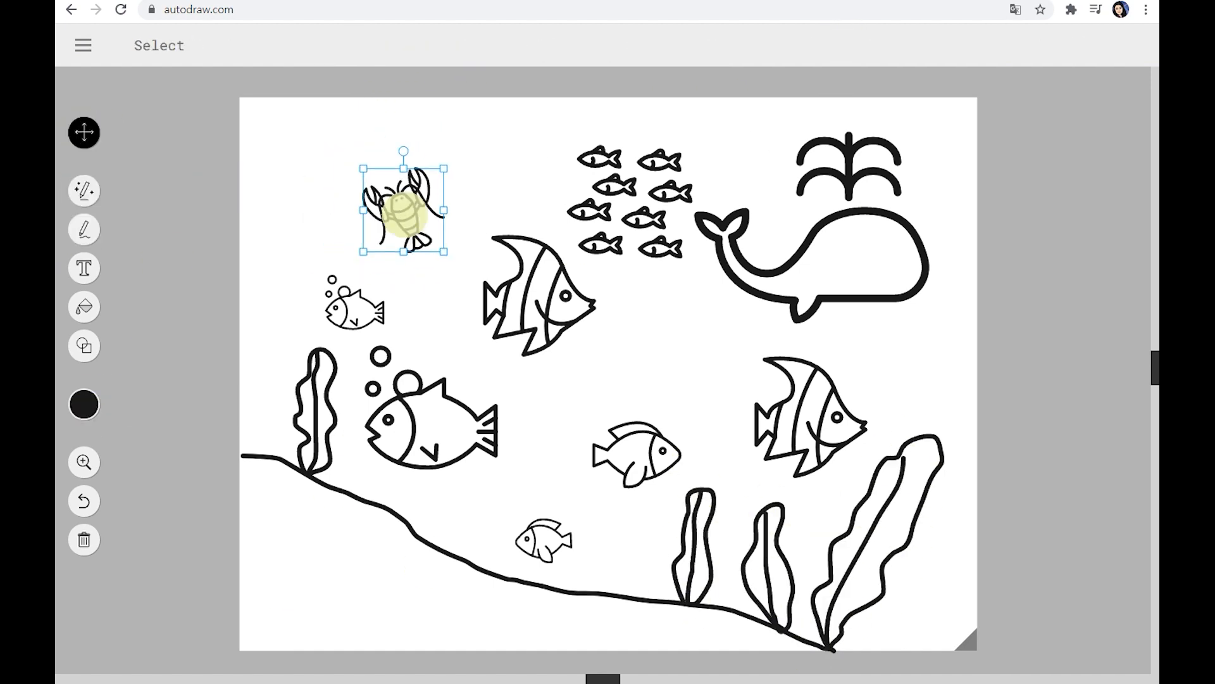
Draw a small black dot as the whale's eye.
click(84, 229)
click(85, 408)
click(248, 406)
drag(893, 242, 892, 245)
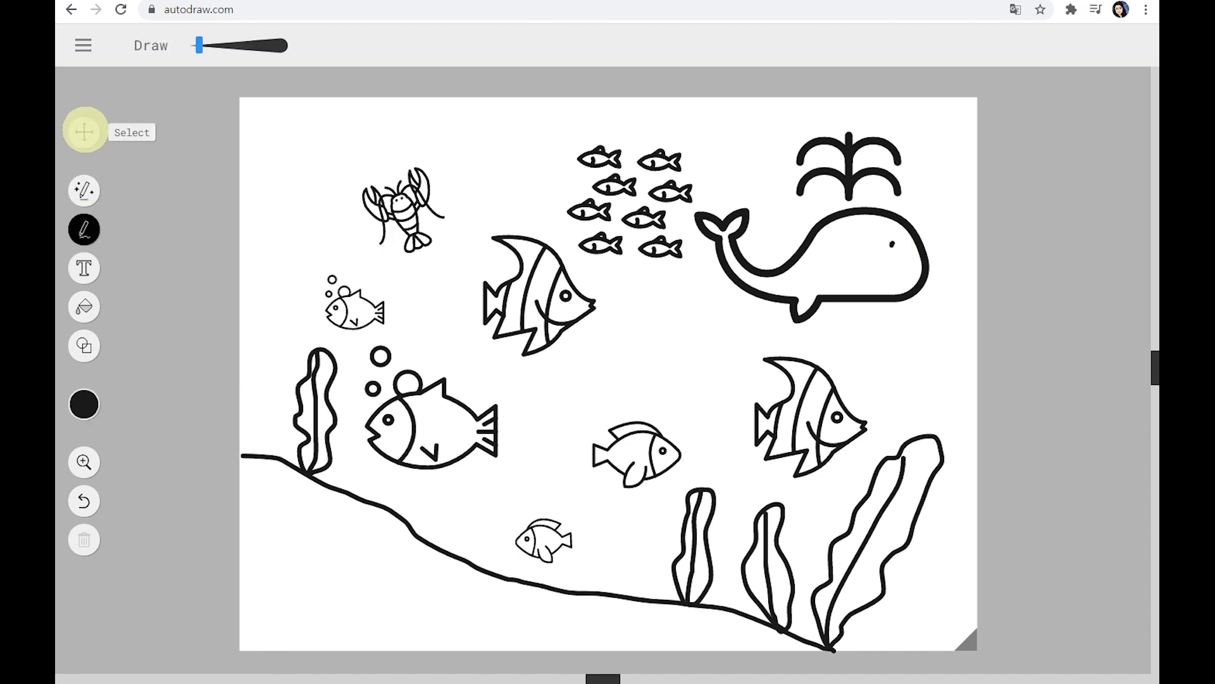
click(85, 131)
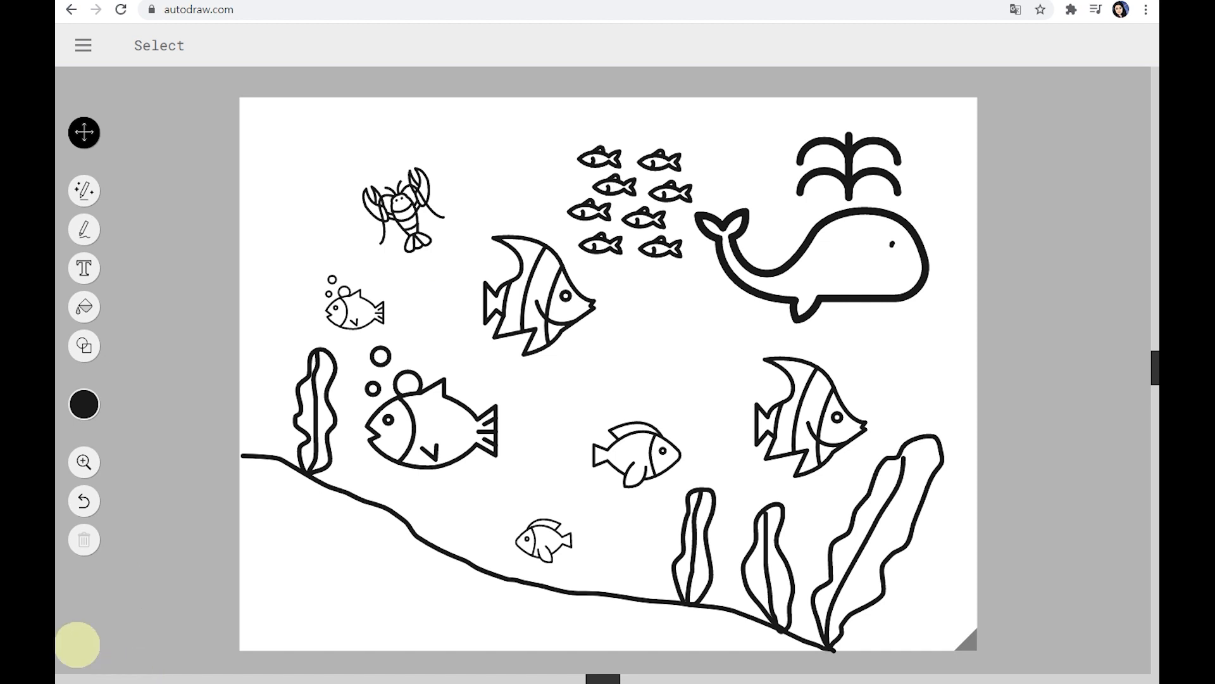
Download the finished underwater drawing as an image file.
click(82, 45)
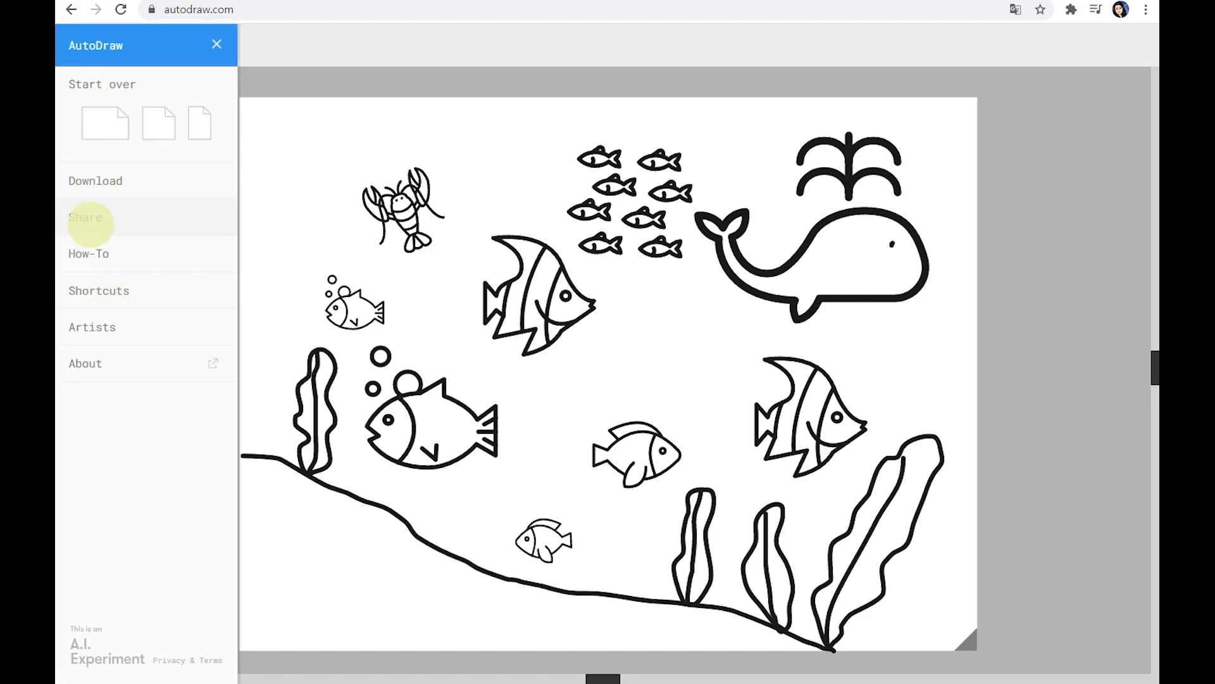
click(93, 181)
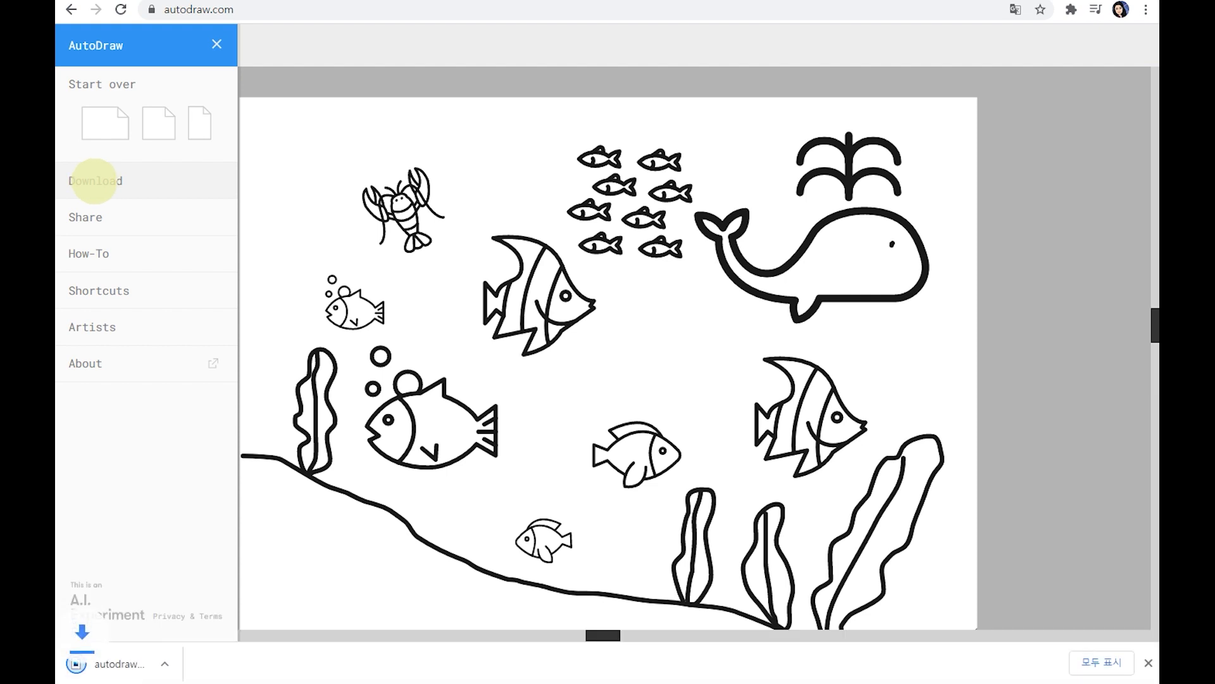
Switch to Petalica Paint and upload the drawing autodraw 2021. 4. 23. 오후 4_59_07 in place of the Smurfette.
click(185, 0)
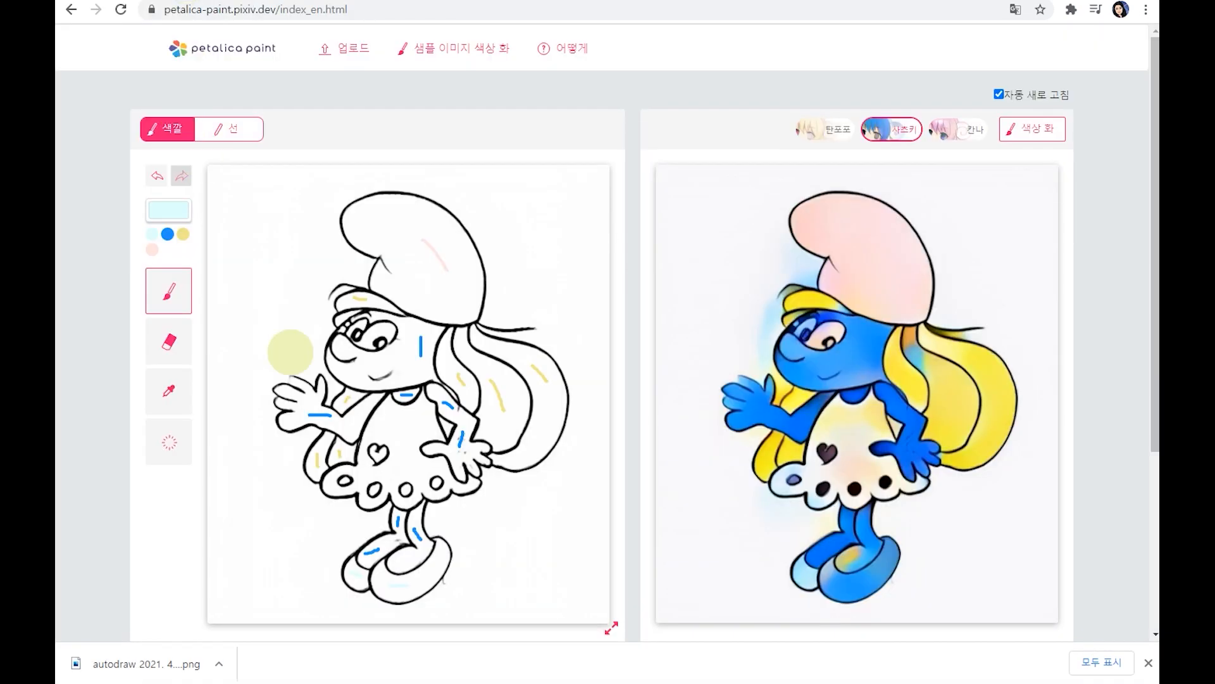
scroll(418, 519, down, 3)
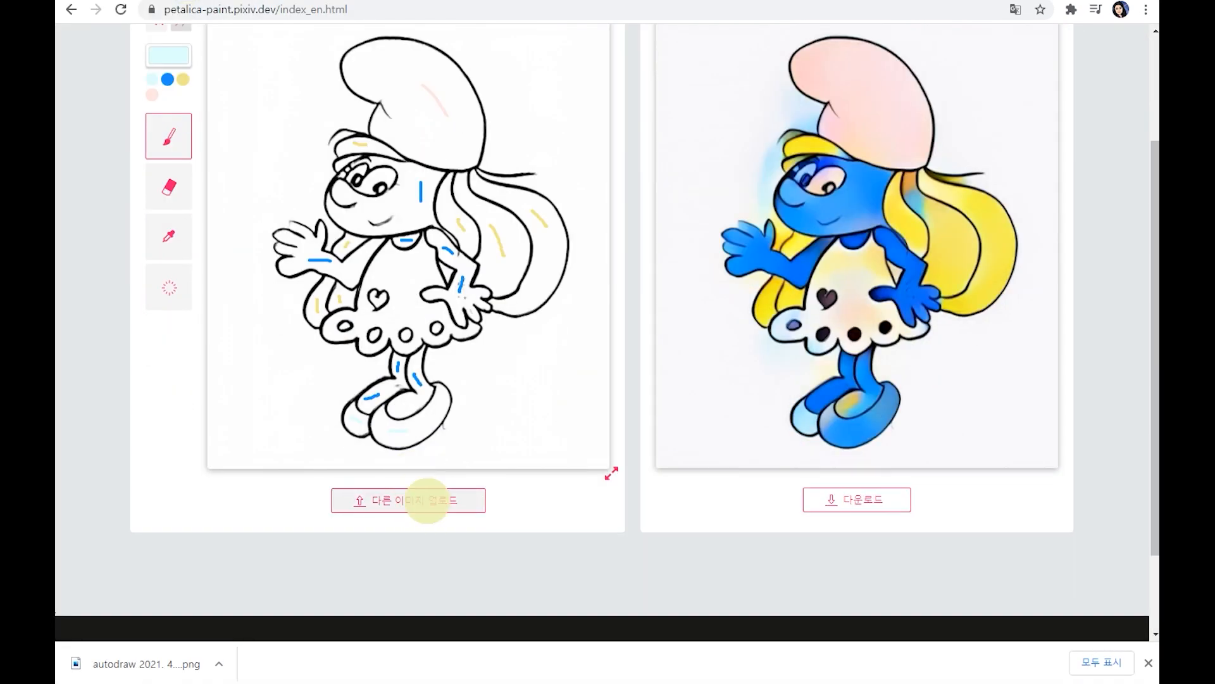
click(427, 499)
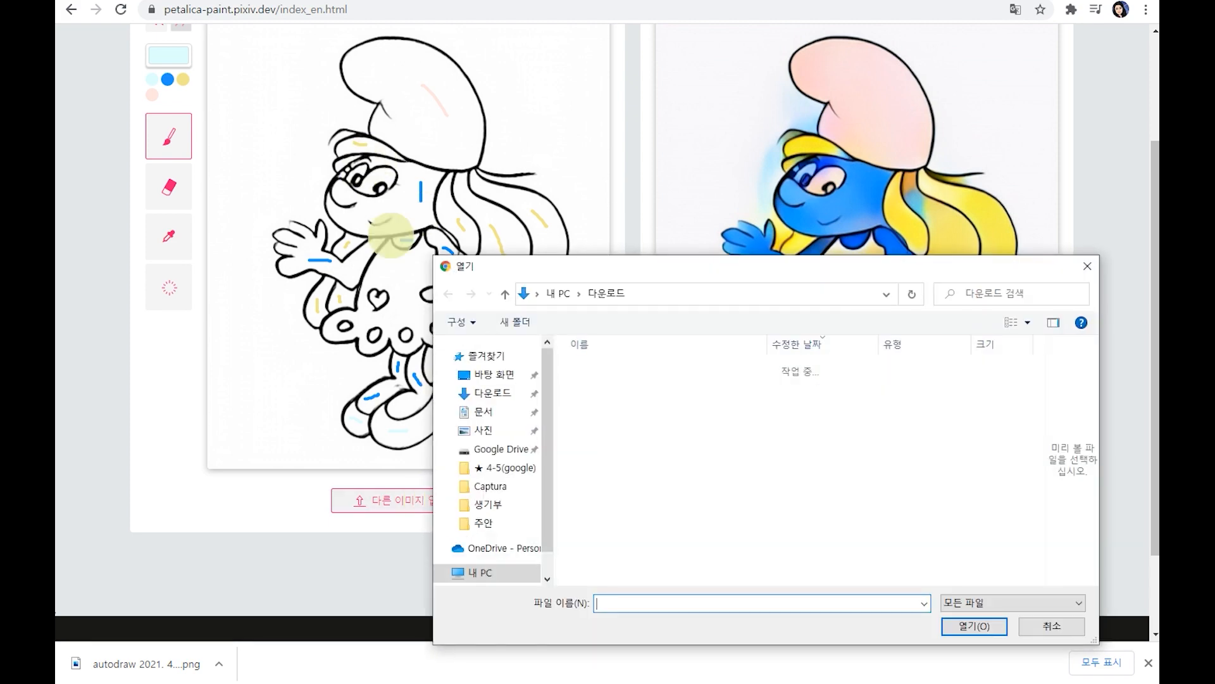
click(665, 388)
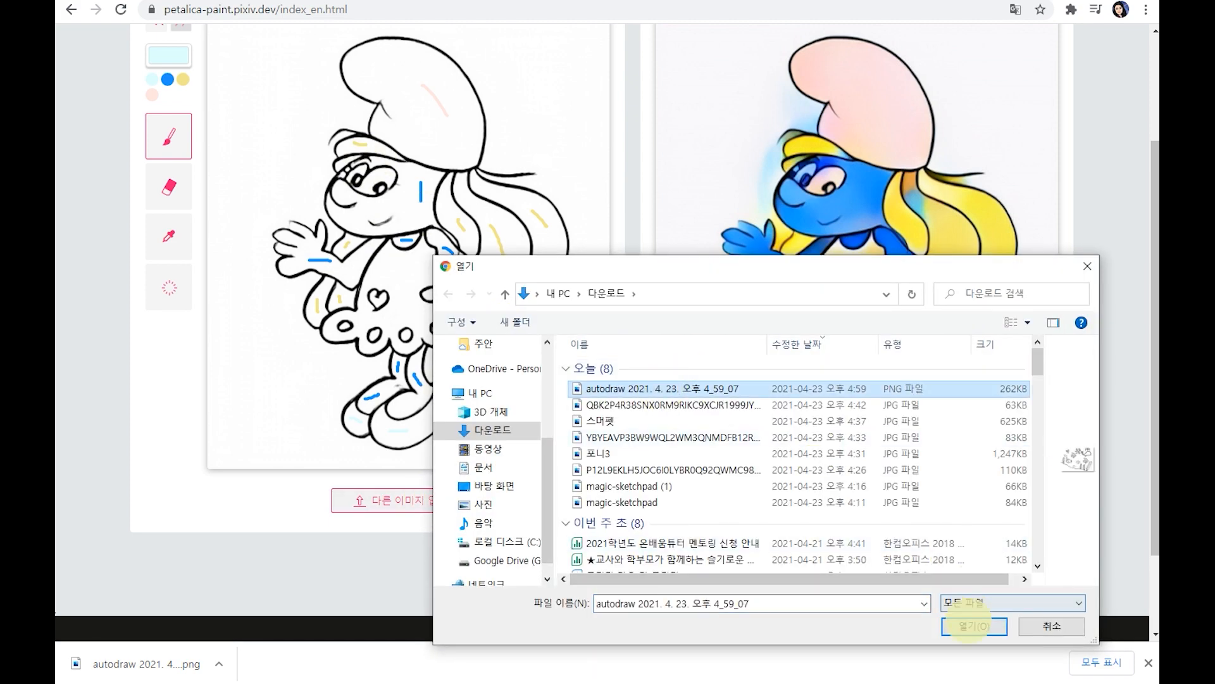
click(968, 624)
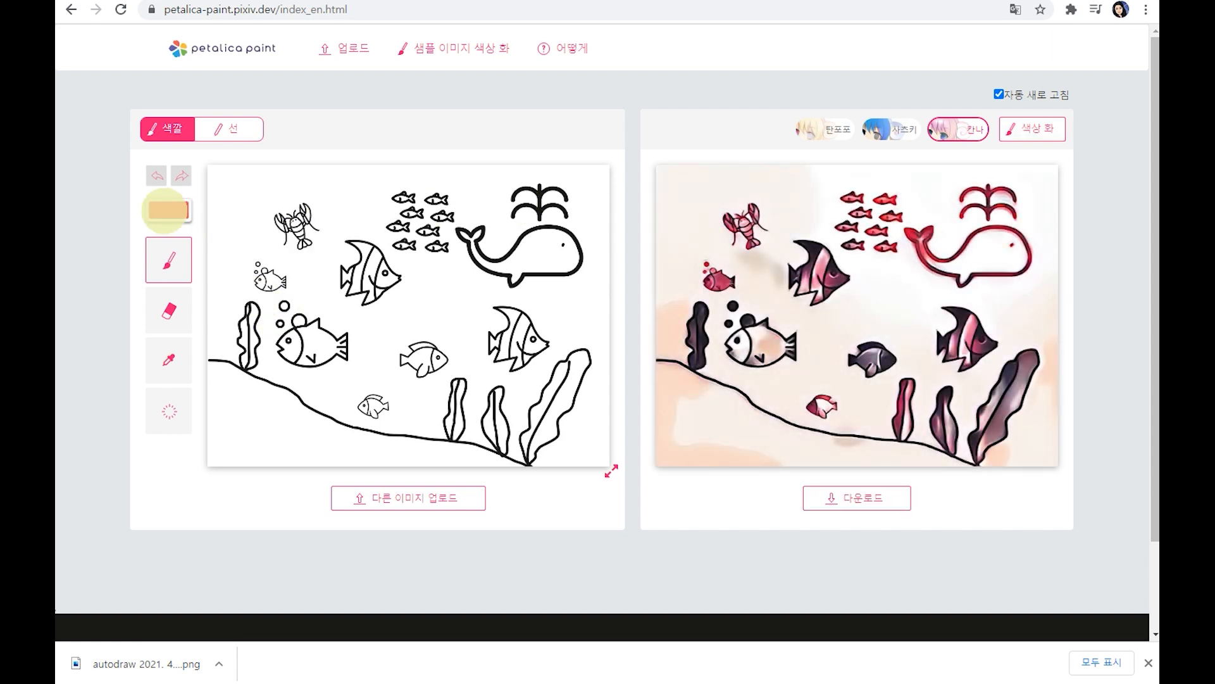
Add color hints in brown to the seabed, blue to the water, red, yellow and green to fish and green to seaweed, and download the picture.
click(165, 210)
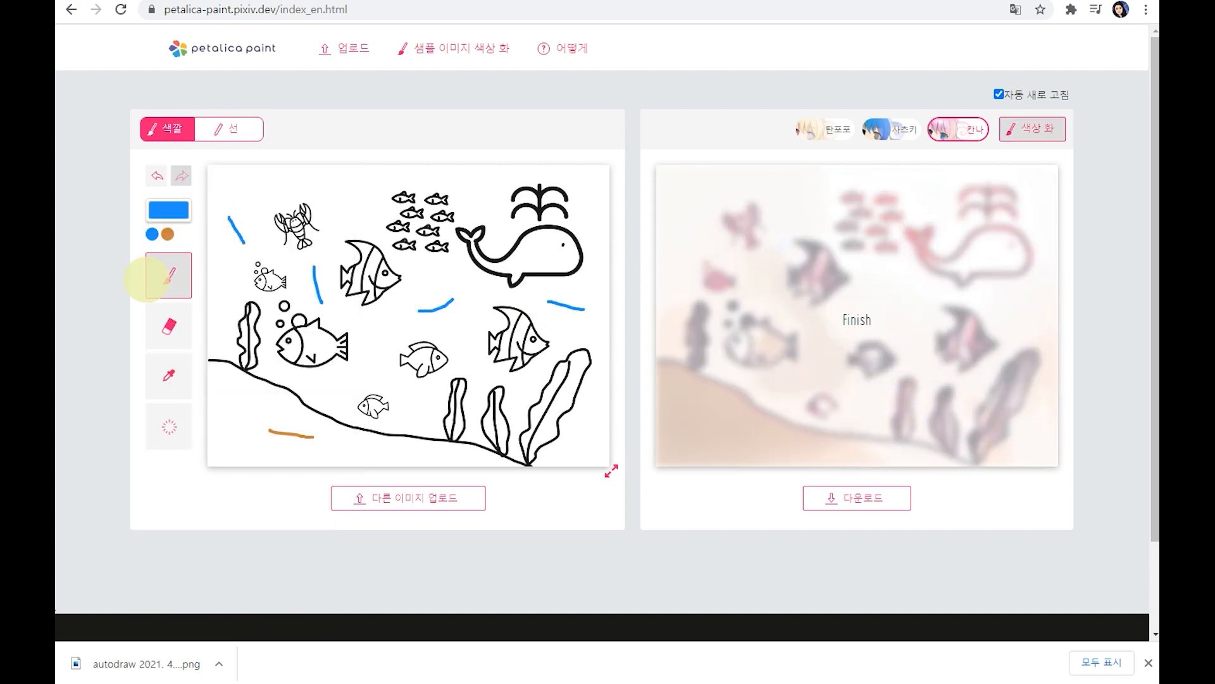
click(152, 234)
drag(371, 259, 371, 269)
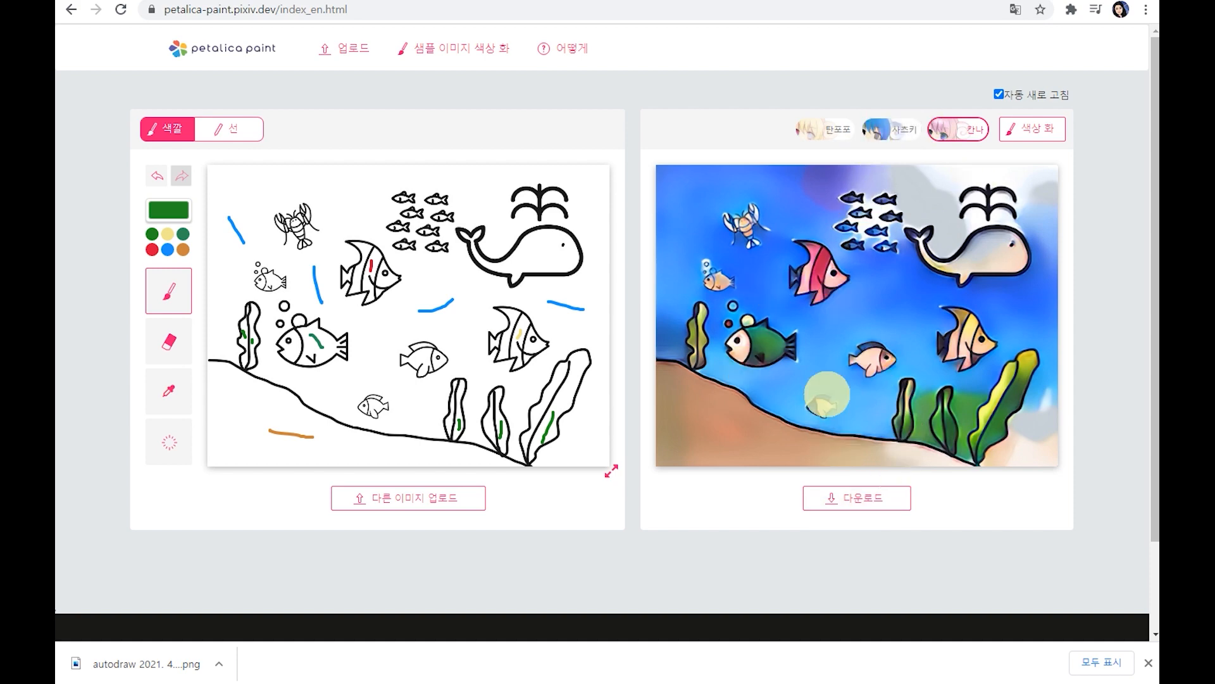
click(859, 497)
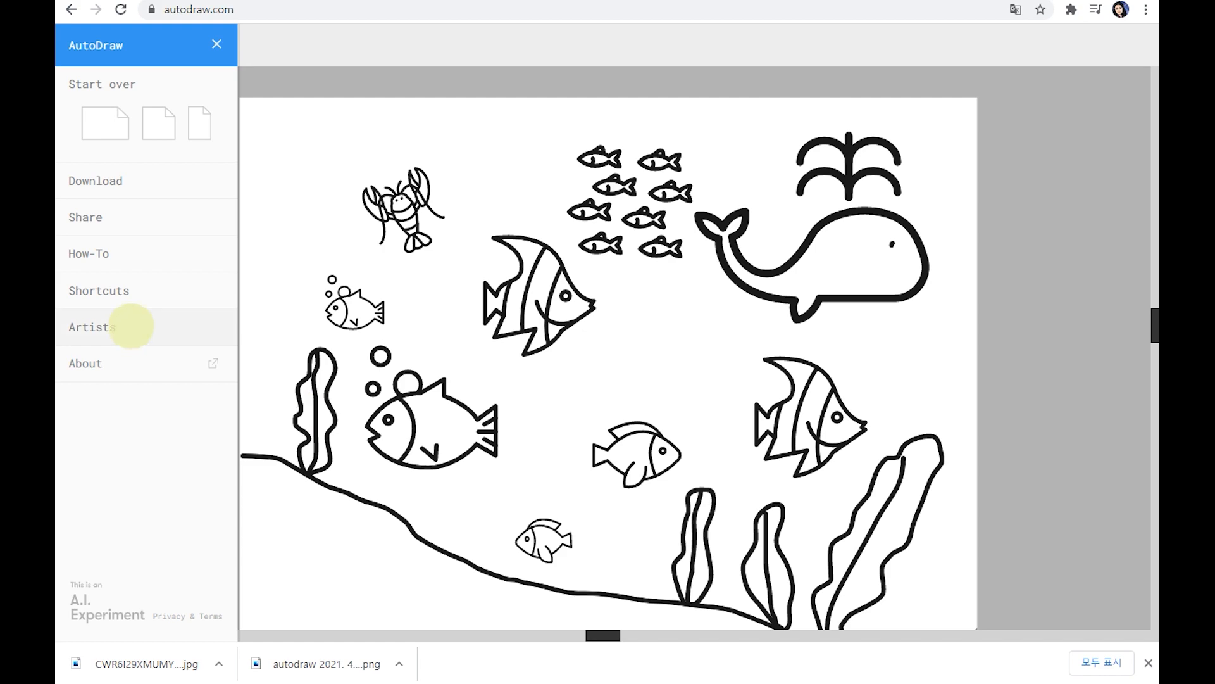
Fill the large bubble-blowing fish with an orange body and a yellow head.
click(215, 45)
click(85, 299)
click(443, 424)
click(178, 395)
click(396, 437)
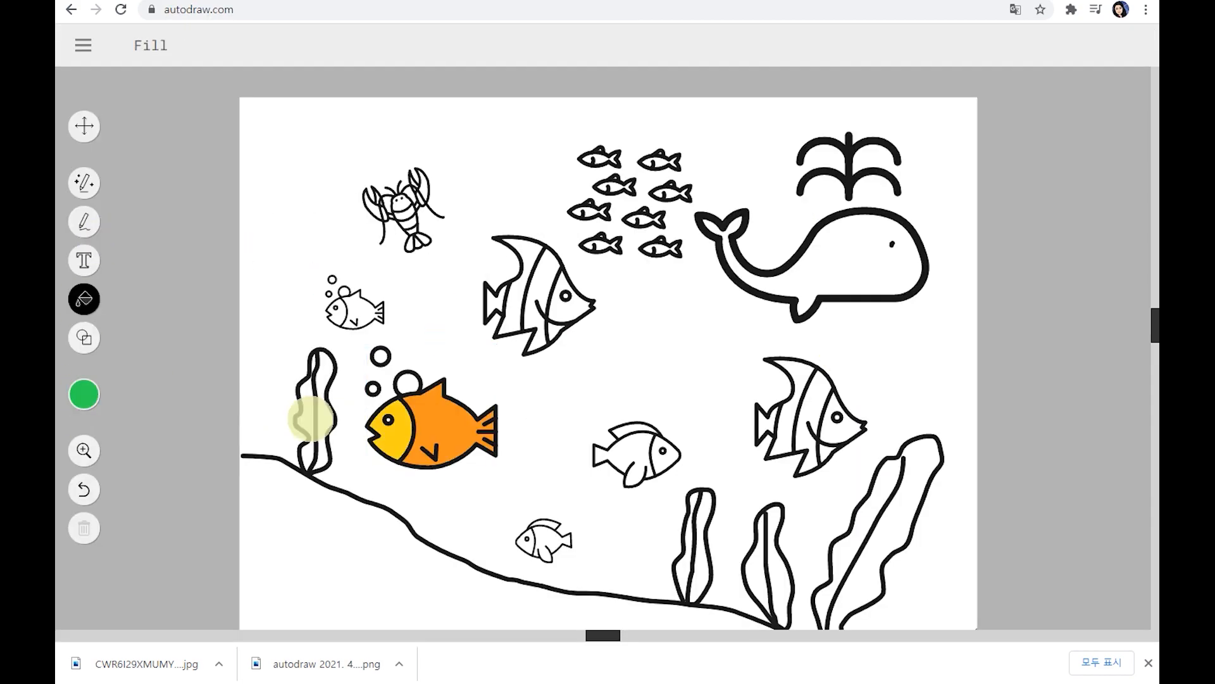
Fill the small finned fish red, one striped fish red and yellow, the other's stripes blue, and the whale grey.
click(214, 394)
click(633, 449)
click(813, 401)
click(141, 394)
click(542, 285)
click(85, 394)
click(854, 266)
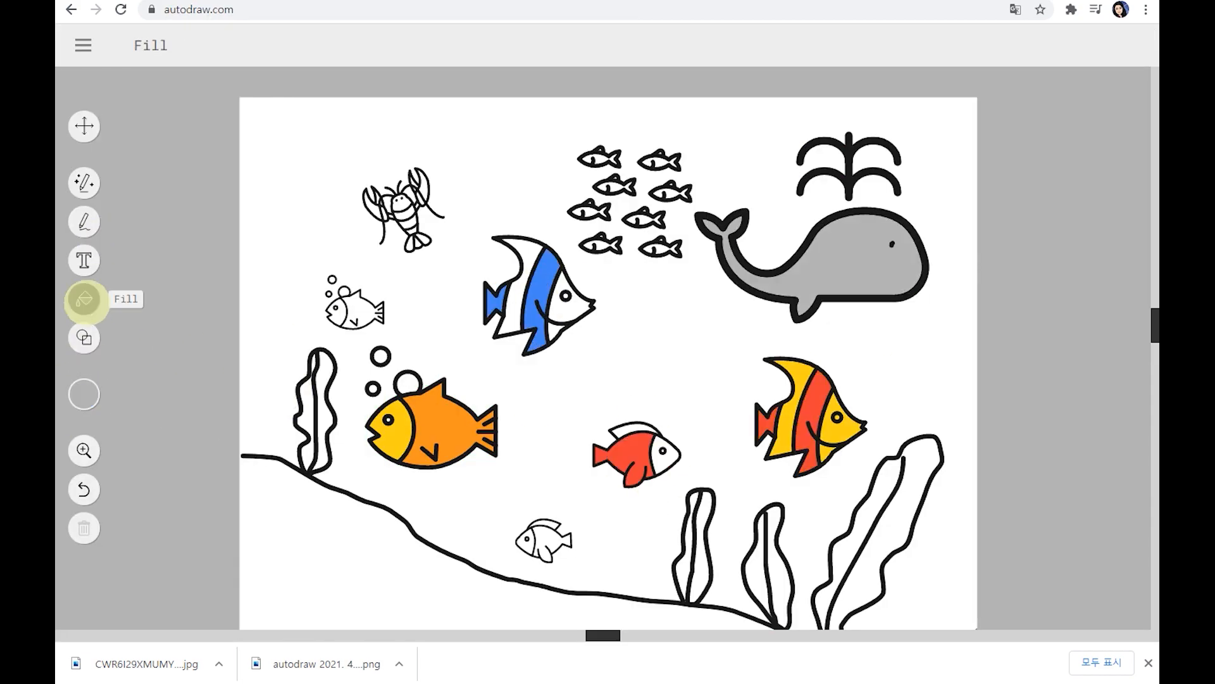
Fill the small bubble-blowing fish dark green, the school of fish orange and the small fish above the seabed light green.
click(405, 212)
click(362, 310)
click(642, 219)
click(549, 538)
Paint the seabed below the bottom line orange with thick freehand strokes.
click(84, 222)
click(84, 394)
click(214, 394)
mouse_move(253, 473)
mouse_down()
mouse_move(507, 619)
mouse_move(392, 607)
mouse_up()
Fill the water background blue, and the bubbles and the red fish's head and fin light grey.
click(84, 387)
click(85, 298)
click(314, 240)
click(84, 395)
click(408, 385)
click(665, 452)
Color all the seaweed plants dark green with a medium-thin freehand brush.
click(84, 394)
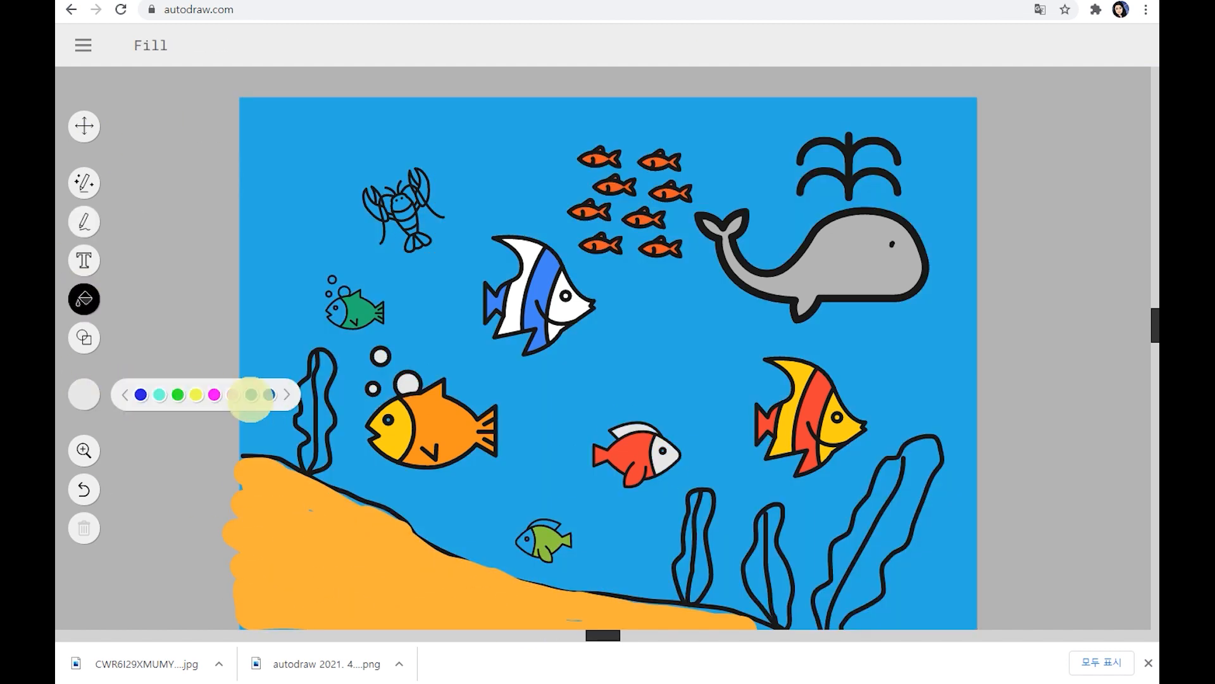
click(252, 394)
click(85, 222)
drag(224, 45, 212, 45)
drag(324, 358, 319, 461)
drag(921, 448, 842, 621)
Trace the outlines and midribs of the seaweed plants in dark brown with a thinner brush.
click(84, 394)
click(196, 394)
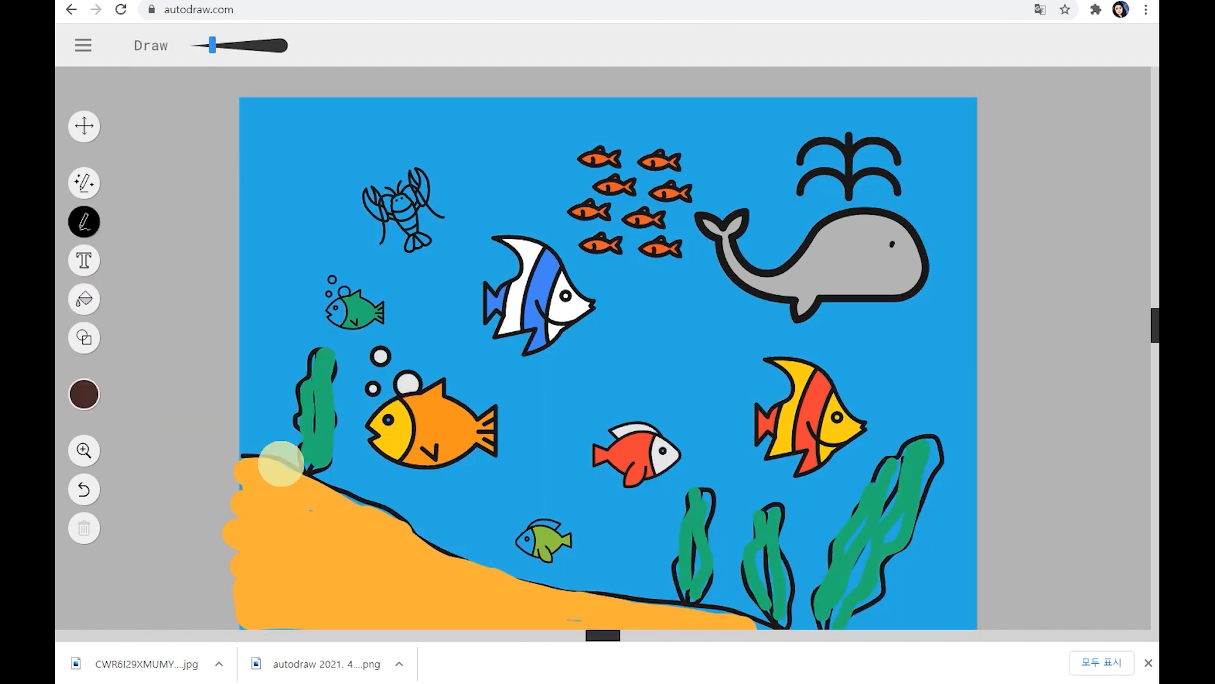
drag(213, 45, 200, 45)
drag(320, 348, 311, 472)
drag(700, 491, 689, 599)
drag(766, 511, 746, 575)
drag(921, 439, 836, 627)
Draw short light grey wavy lines across the water.
click(85, 395)
click(143, 394)
drag(266, 216, 316, 212)
Fill the lobster light orange and draw blue wavy lines across the water.
click(84, 299)
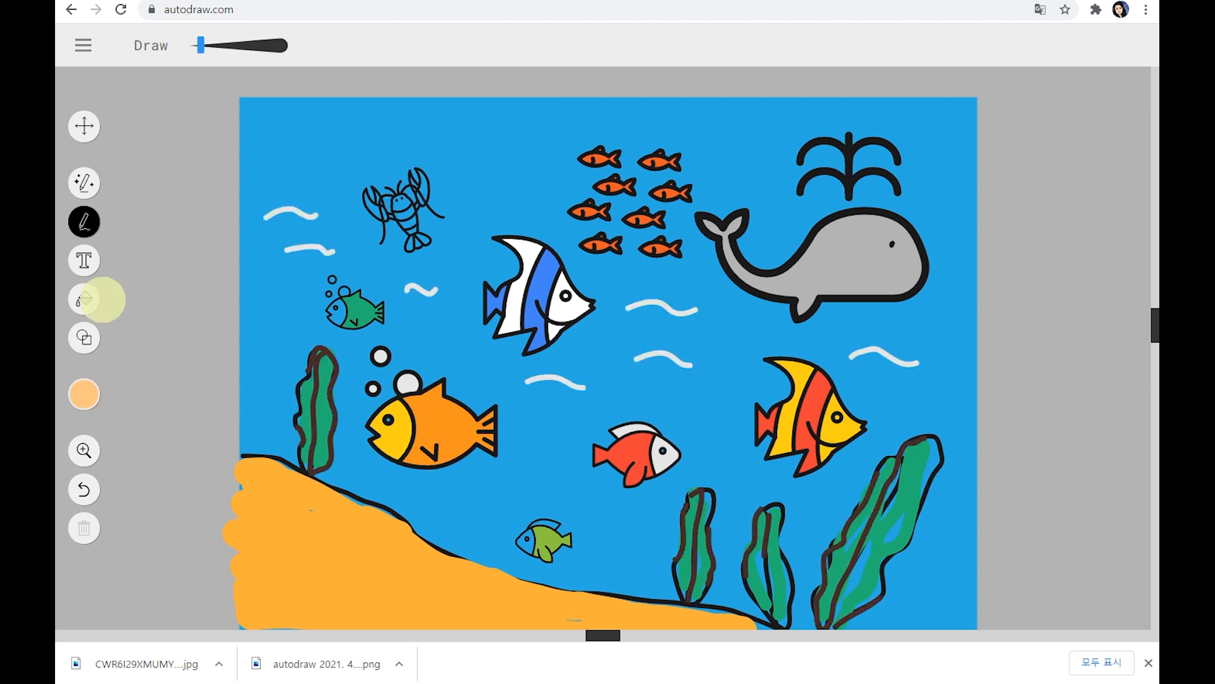
click(399, 203)
click(84, 394)
click(84, 221)
drag(342, 127, 418, 123)
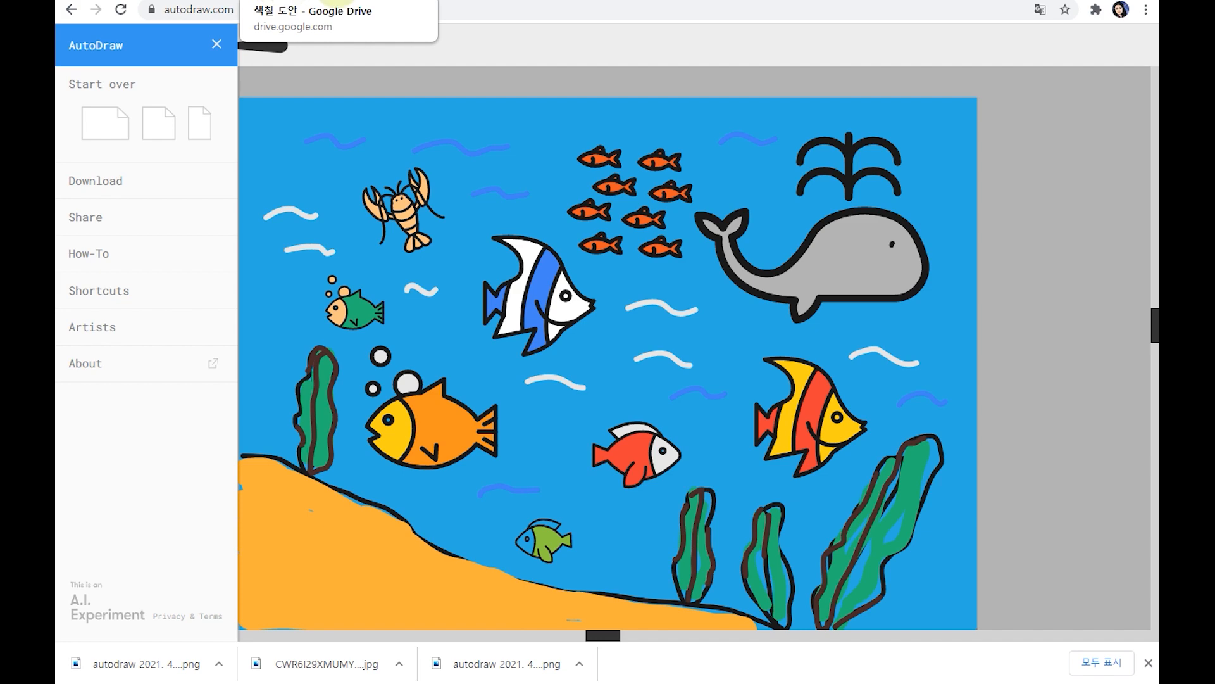
Switch to the Petalica Paint result and back to AutoDraw to compare the two colored underwater pictures.
click(177, 2)
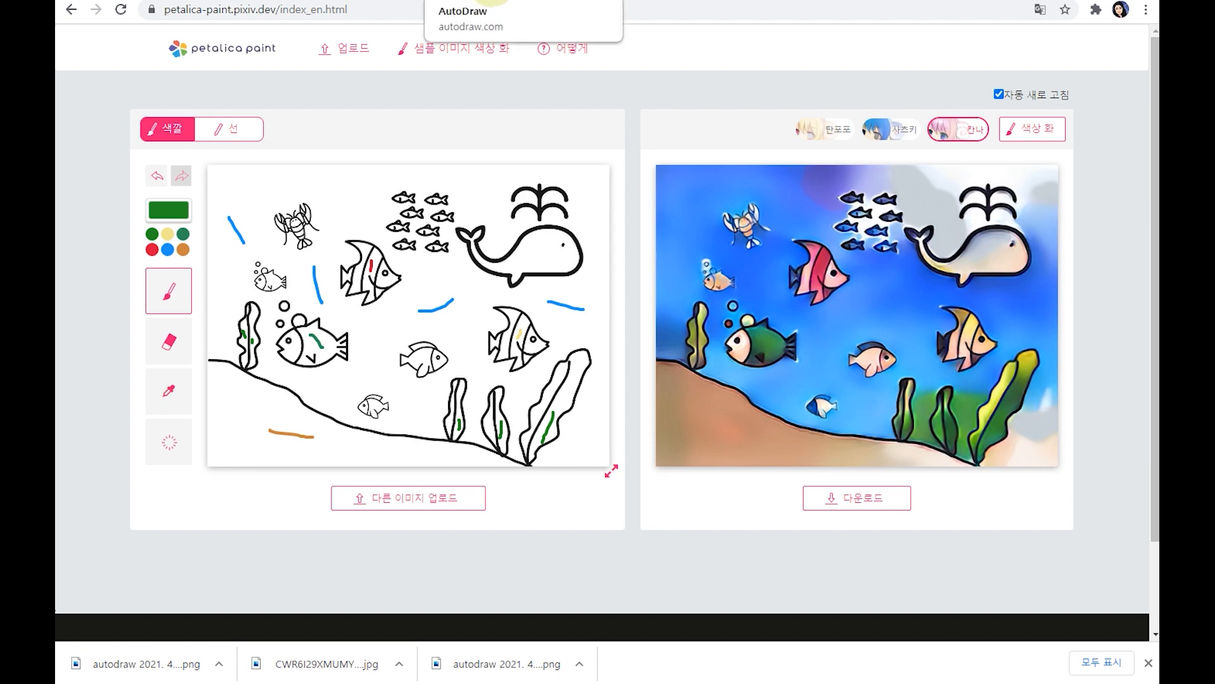
click(490, 2)
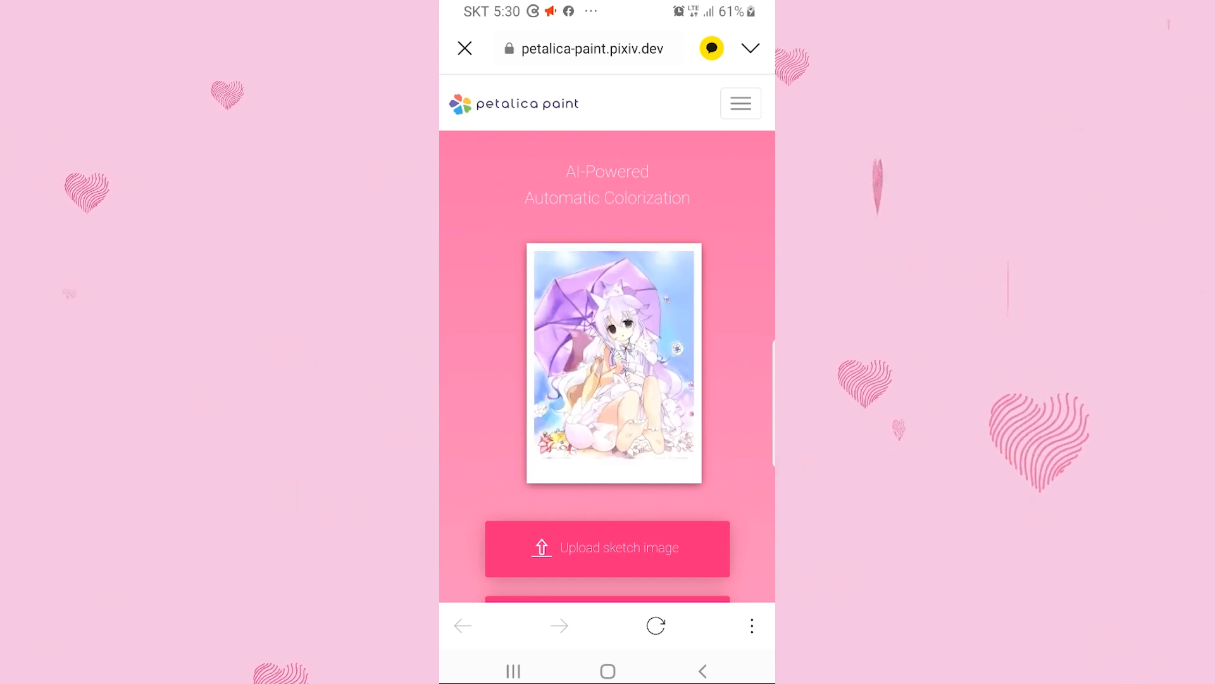
Upload the Smurfette sketch photo from the phone's files to the mobile Petalica Paint page.
scroll(608, 360, down, 2)
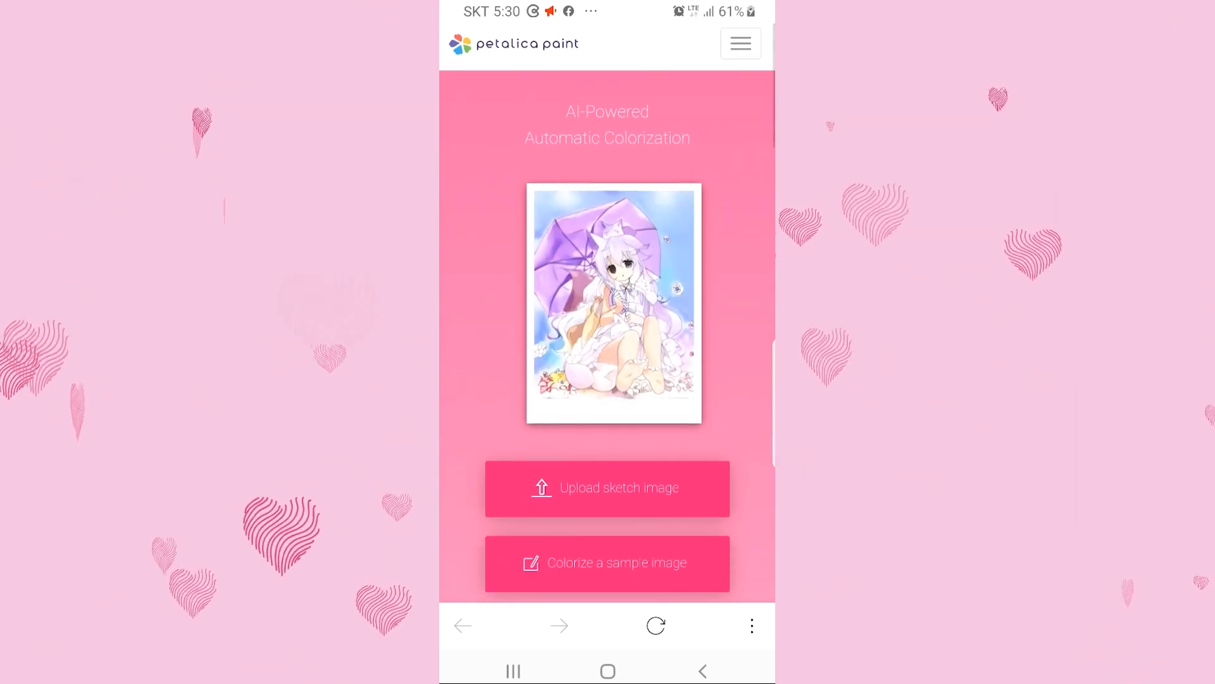
click(607, 488)
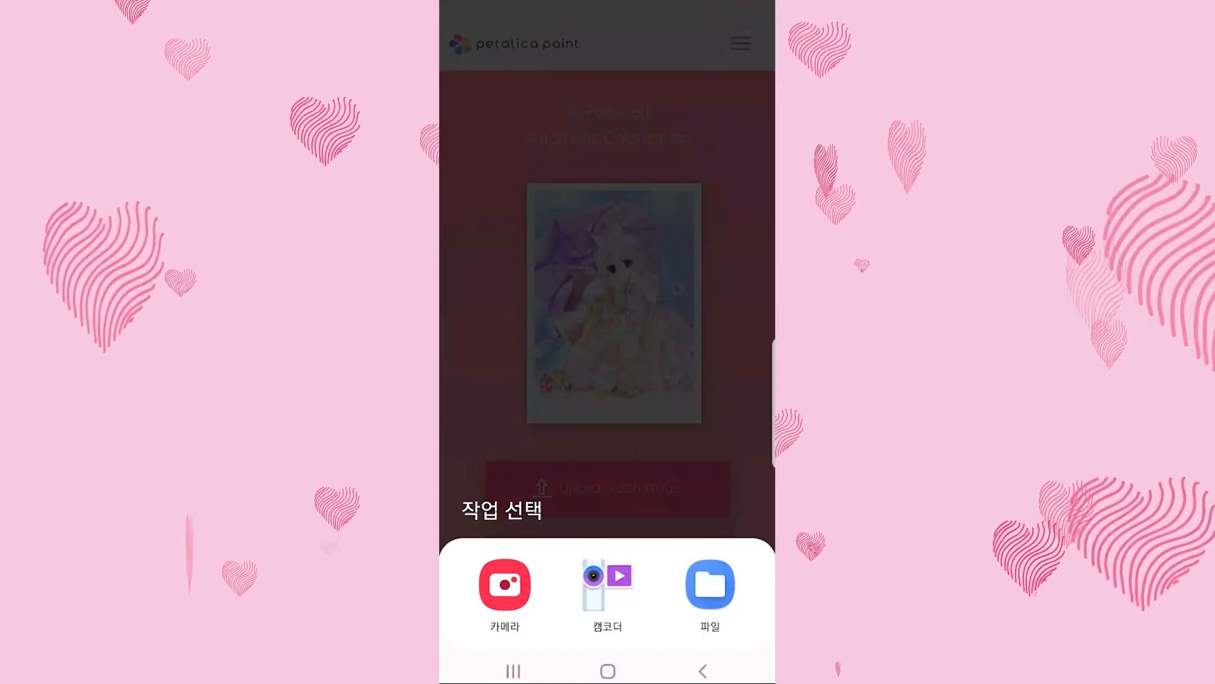
click(710, 583)
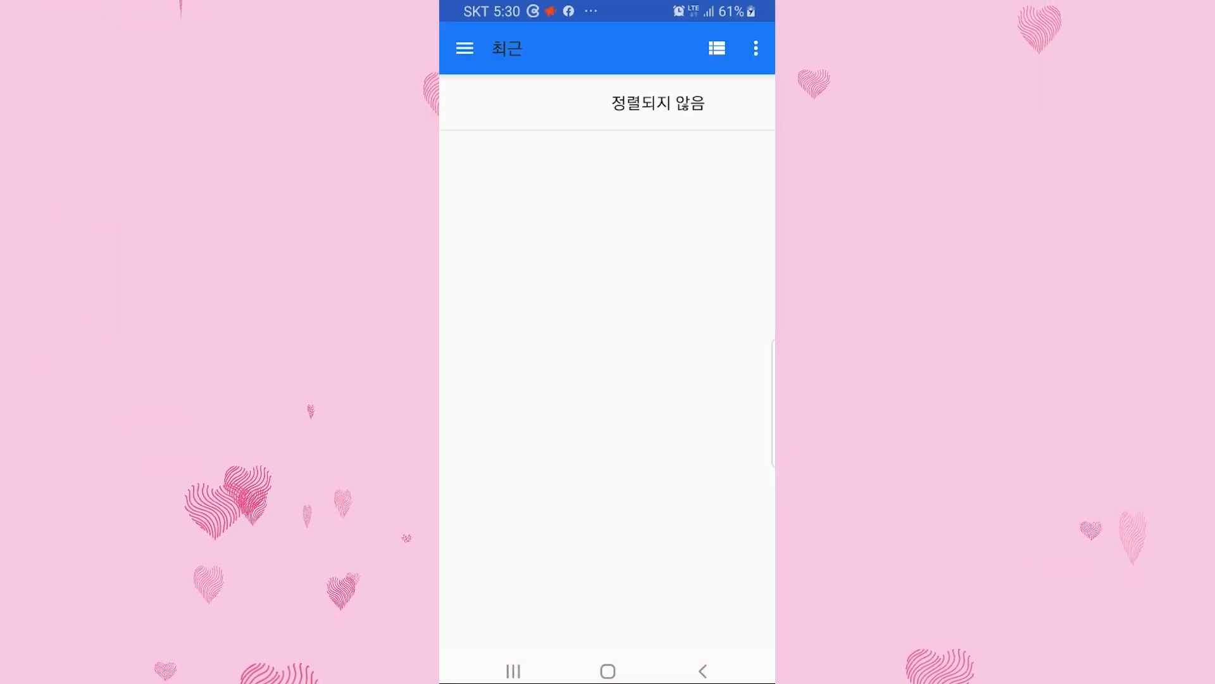
click(595, 166)
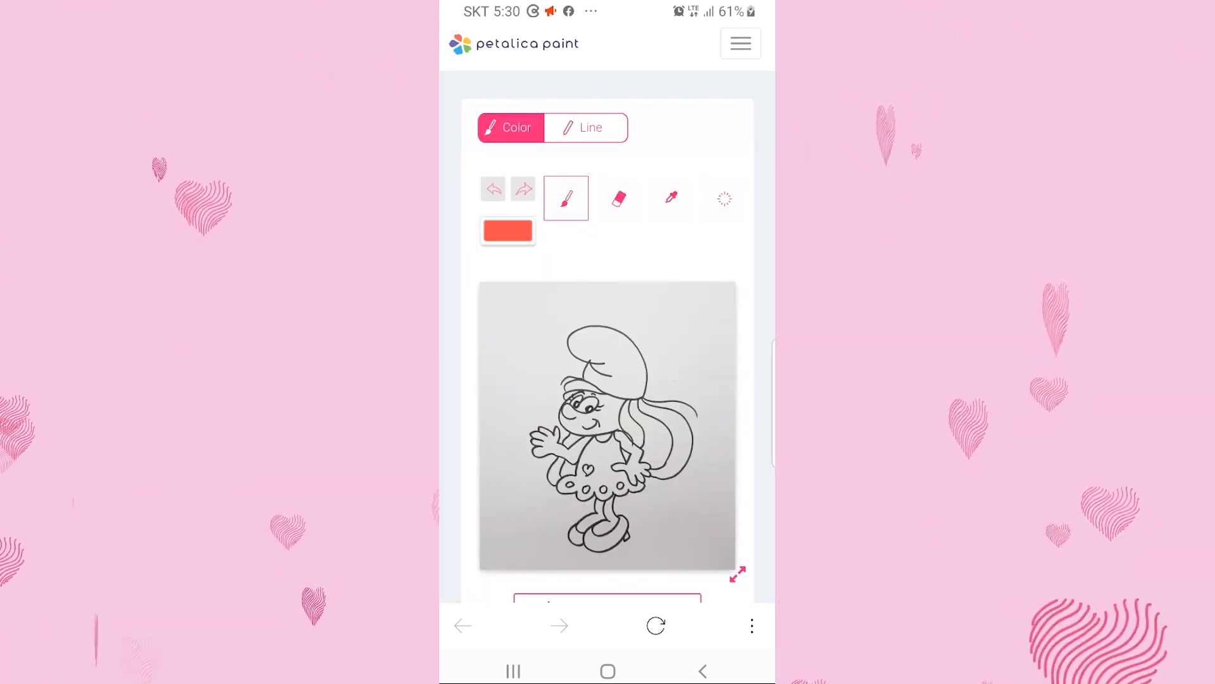
Try a long red hint stroke across the Smurfette's hair and undo it.
drag(687, 354, 660, 505)
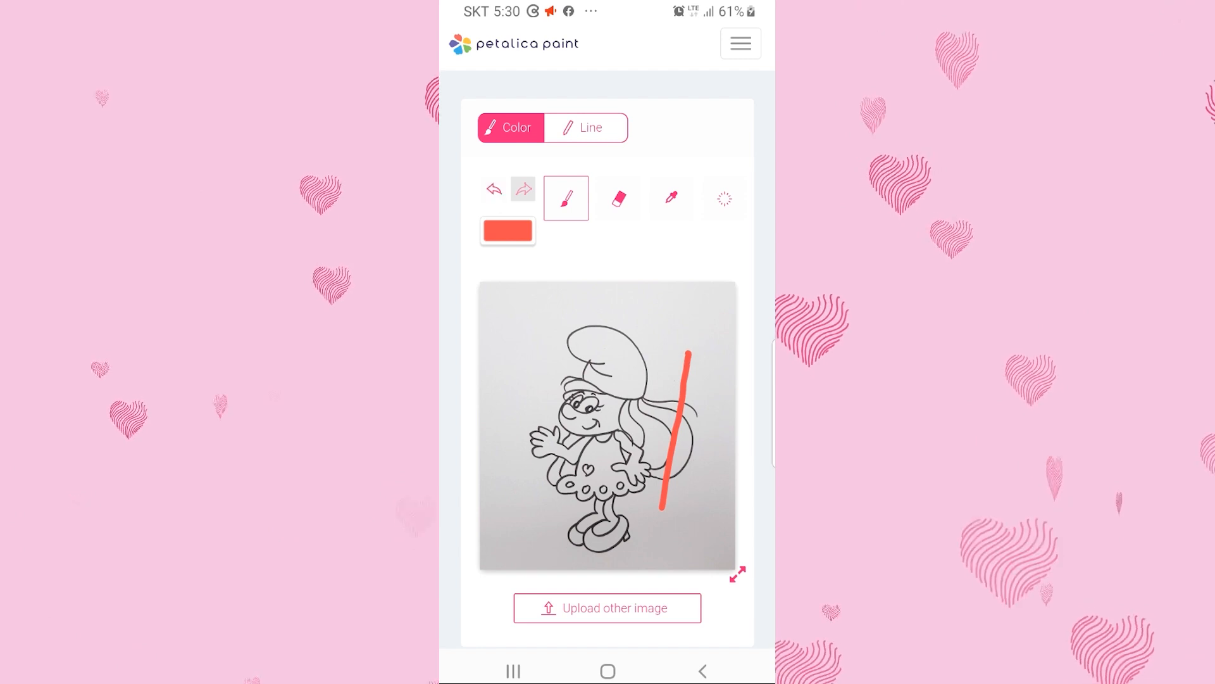
click(494, 188)
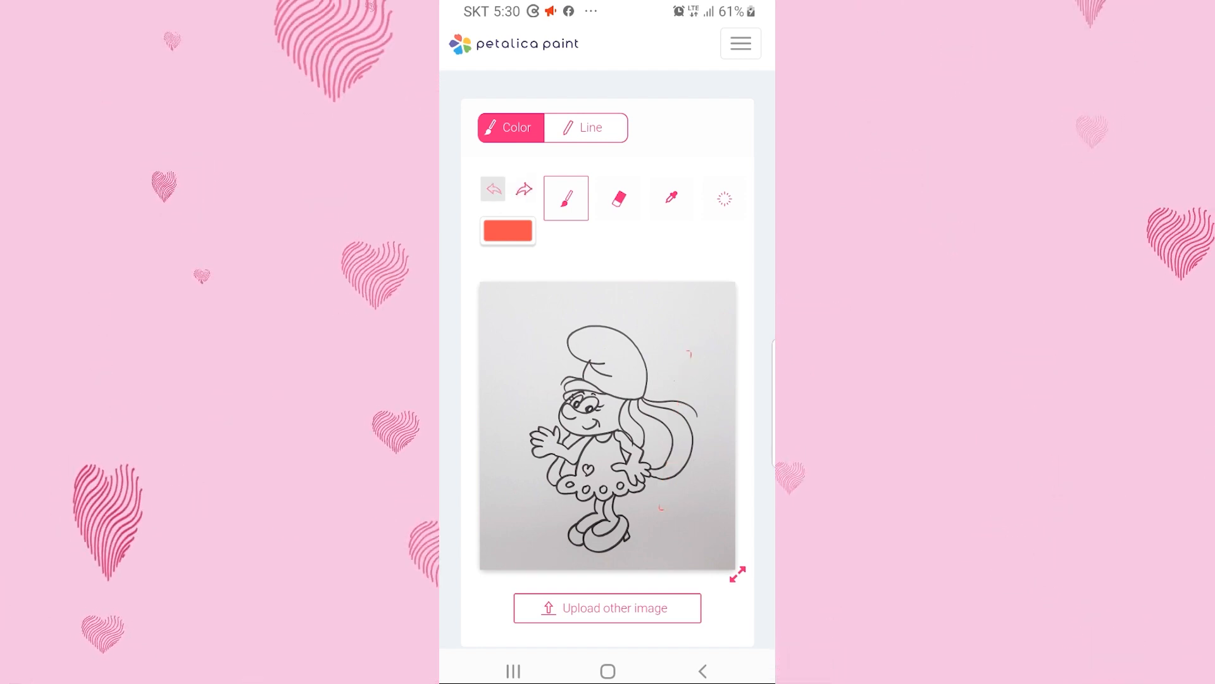
Add a white color hint to the Smurfette's hat.
click(508, 230)
click(633, 358)
scroll(608, 342, down, 3)
drag(604, 162, 616, 178)
Add yellow color hints to the Smurfette's hair.
scroll(608, 341, up, 3)
click(523, 130)
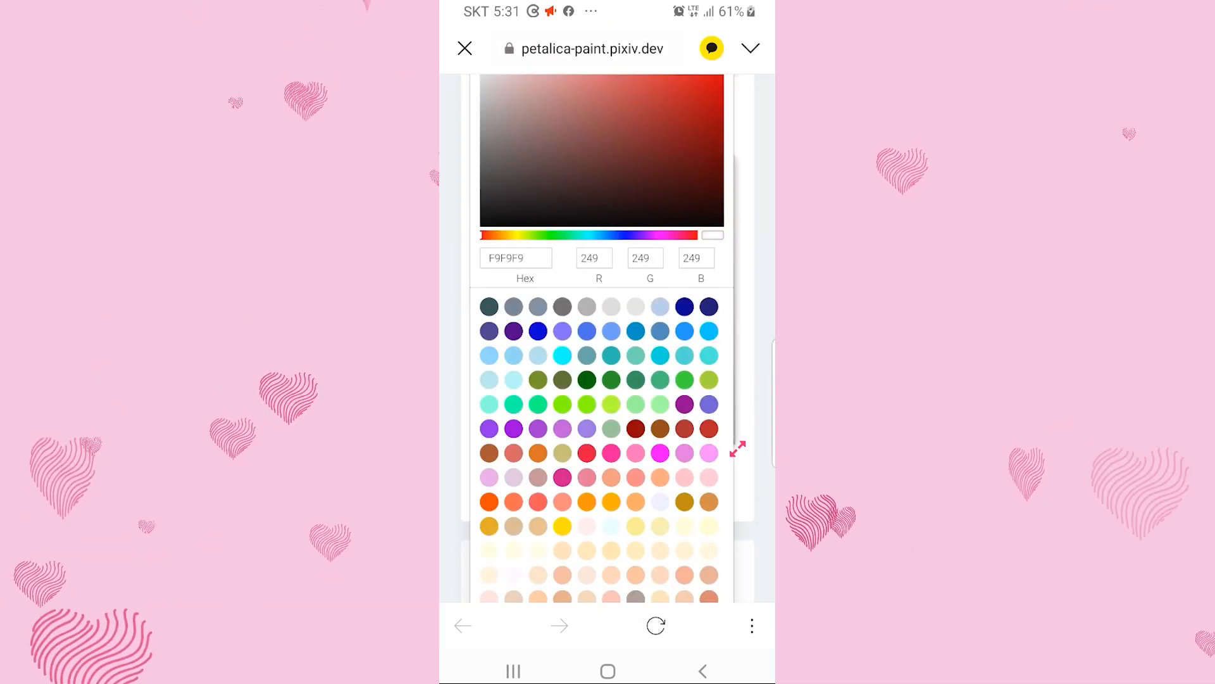
drag(696, 332, 516, 332)
scroll(607, 380, down, 3)
click(747, 316)
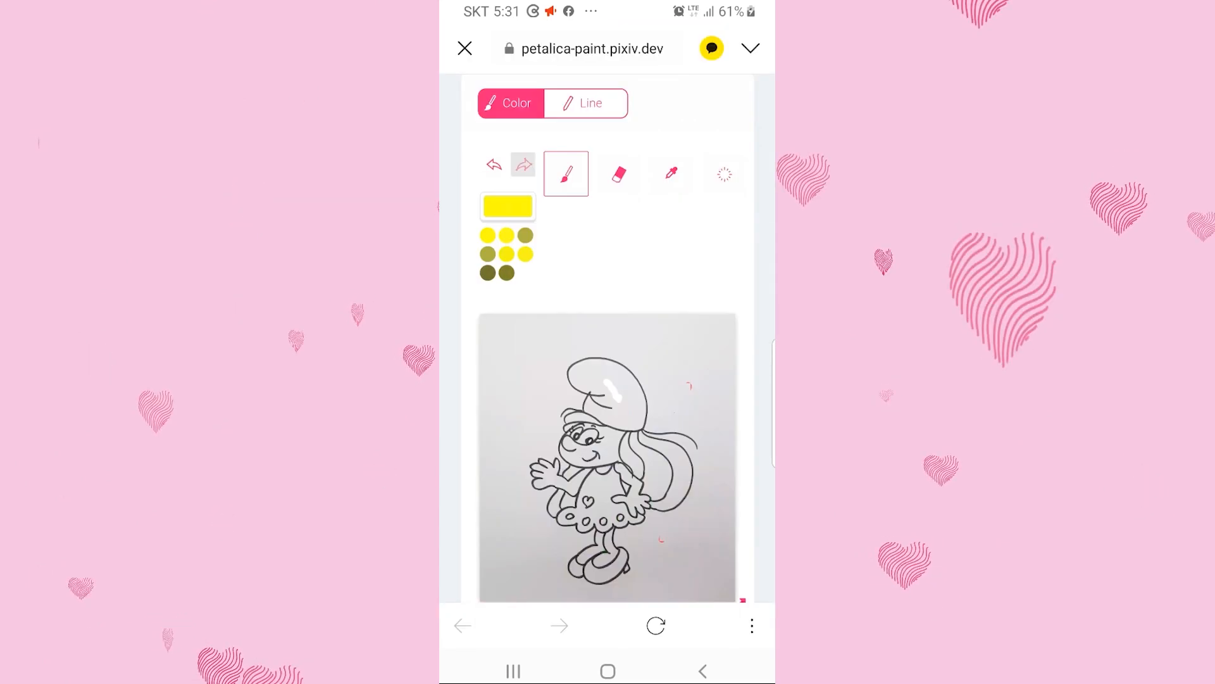
drag(652, 460, 659, 479)
Add light blue color hints to the Smurfette's face, hands and leg.
click(508, 206)
click(705, 434)
drag(605, 446, 610, 456)
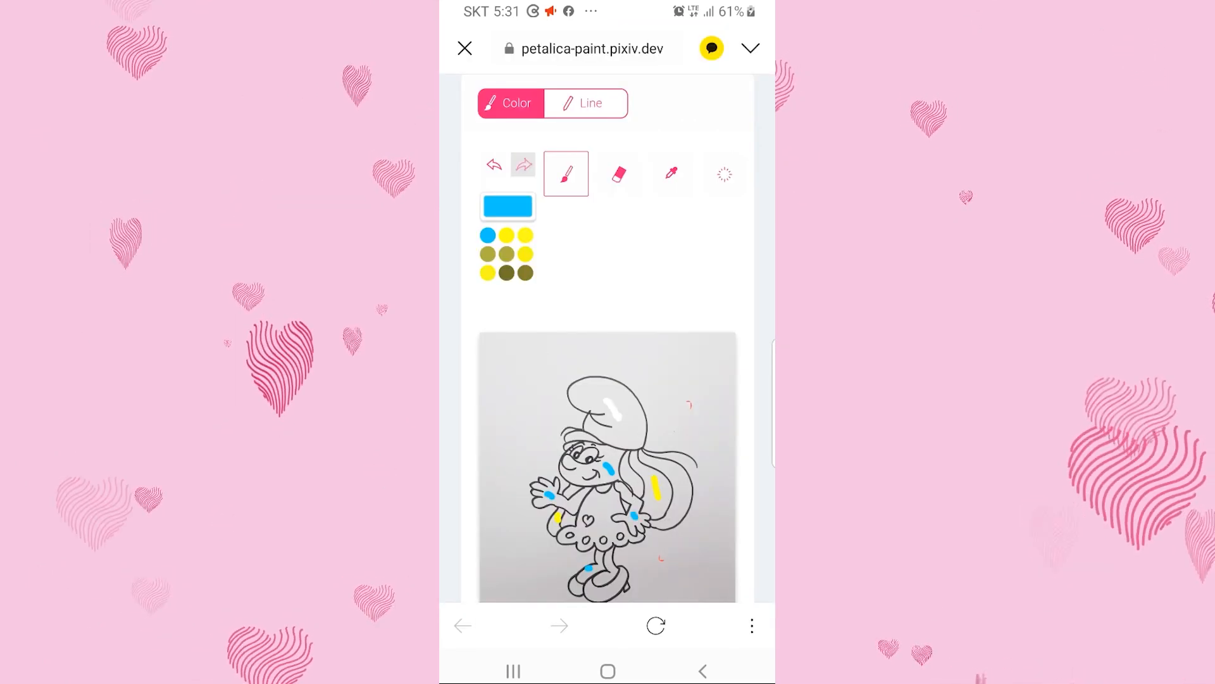
Choose another hint color and colorize the Smurfette sketch in the Satsuki and Tanpopo styles, ending with Satsuki.
click(508, 205)
click(715, 434)
scroll(608, 380, down, 3)
scroll(608, 341, down, 5)
click(555, 203)
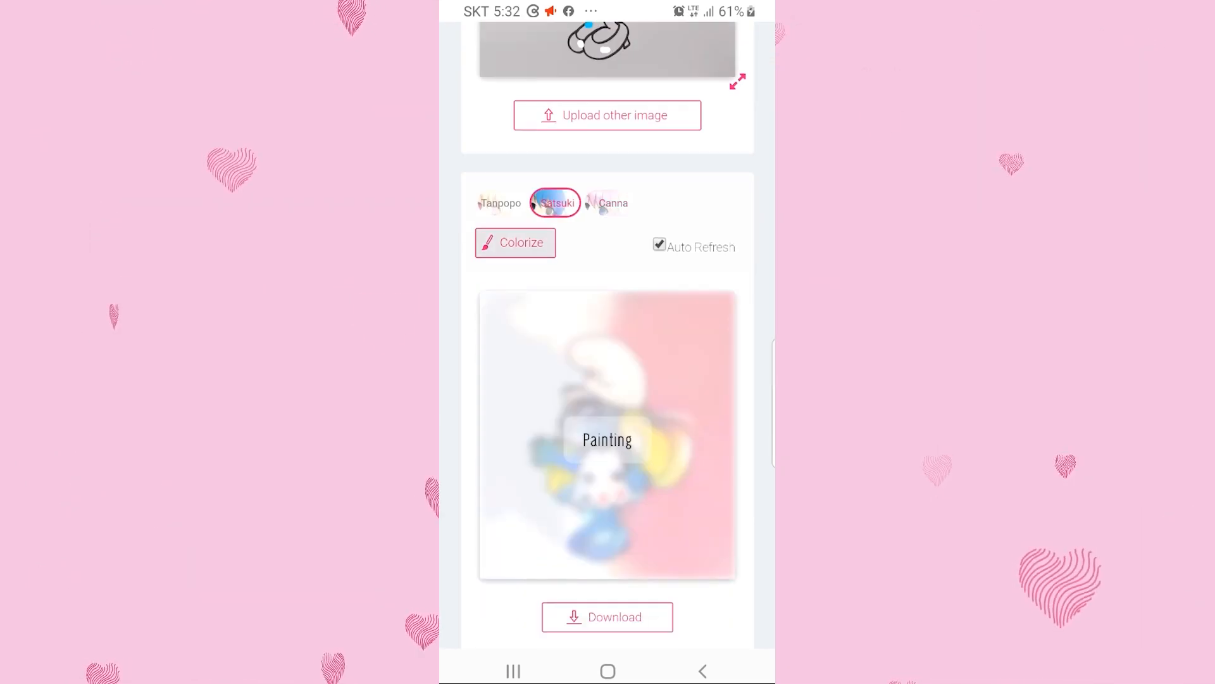
click(500, 202)
click(556, 202)
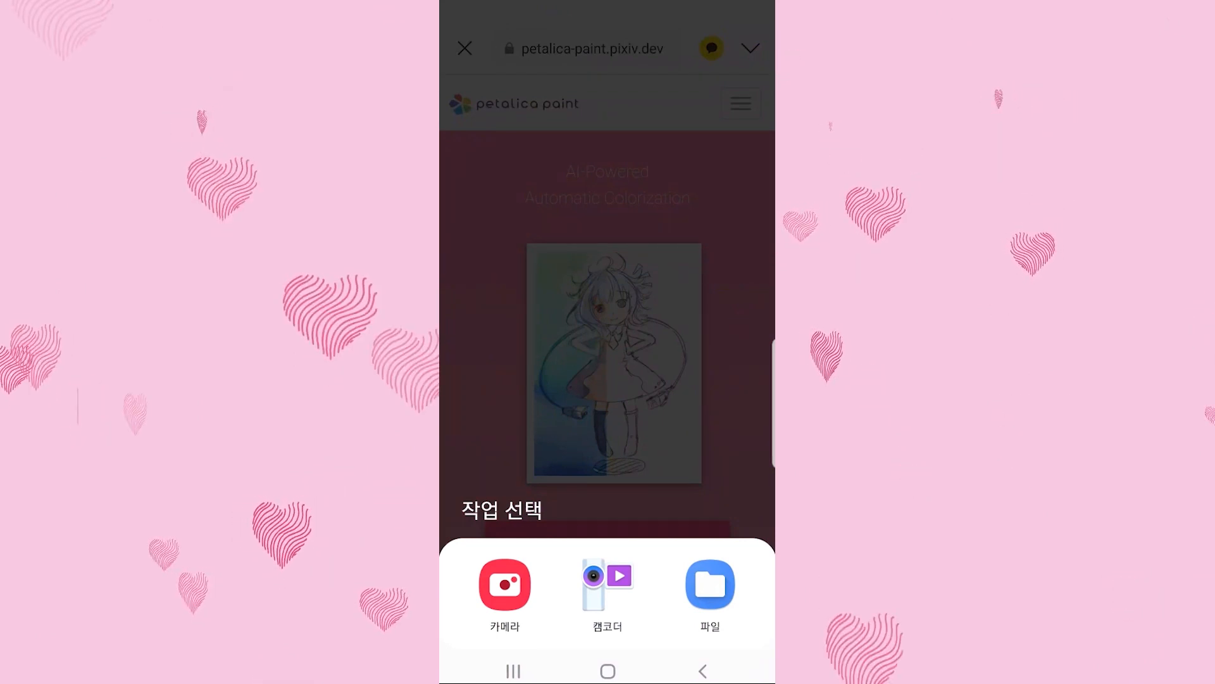
Upload the underwater drawing 1619166603950.png from the phone's files.
click(711, 585)
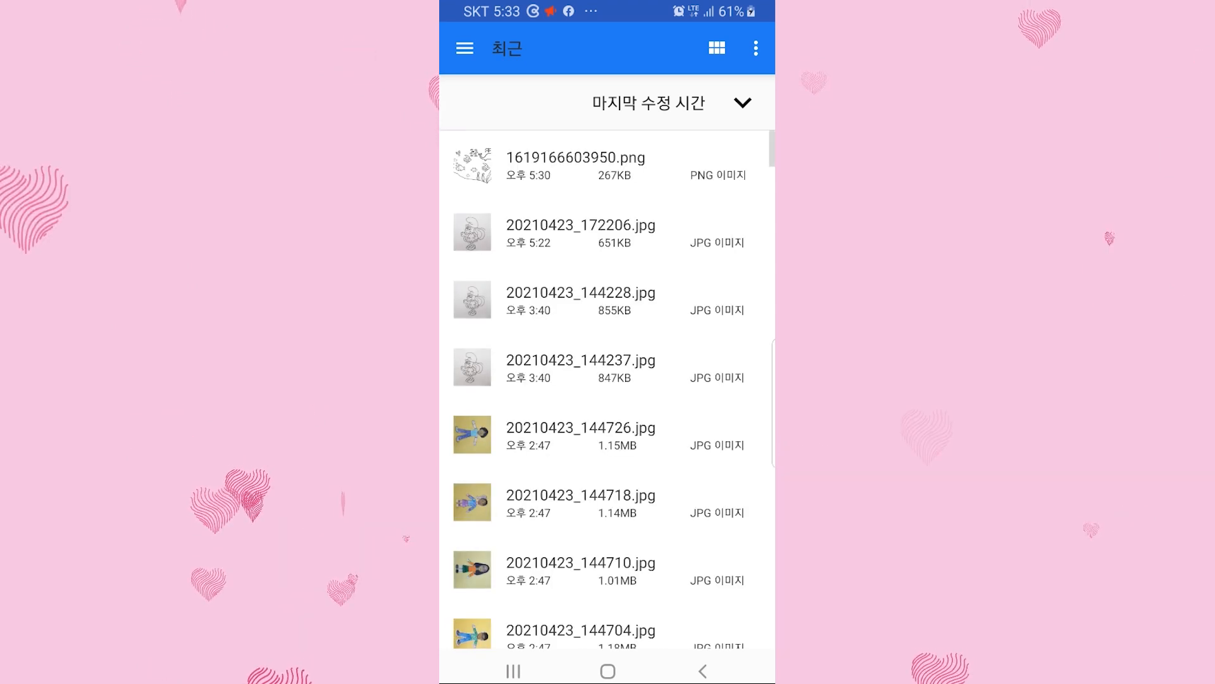
click(576, 166)
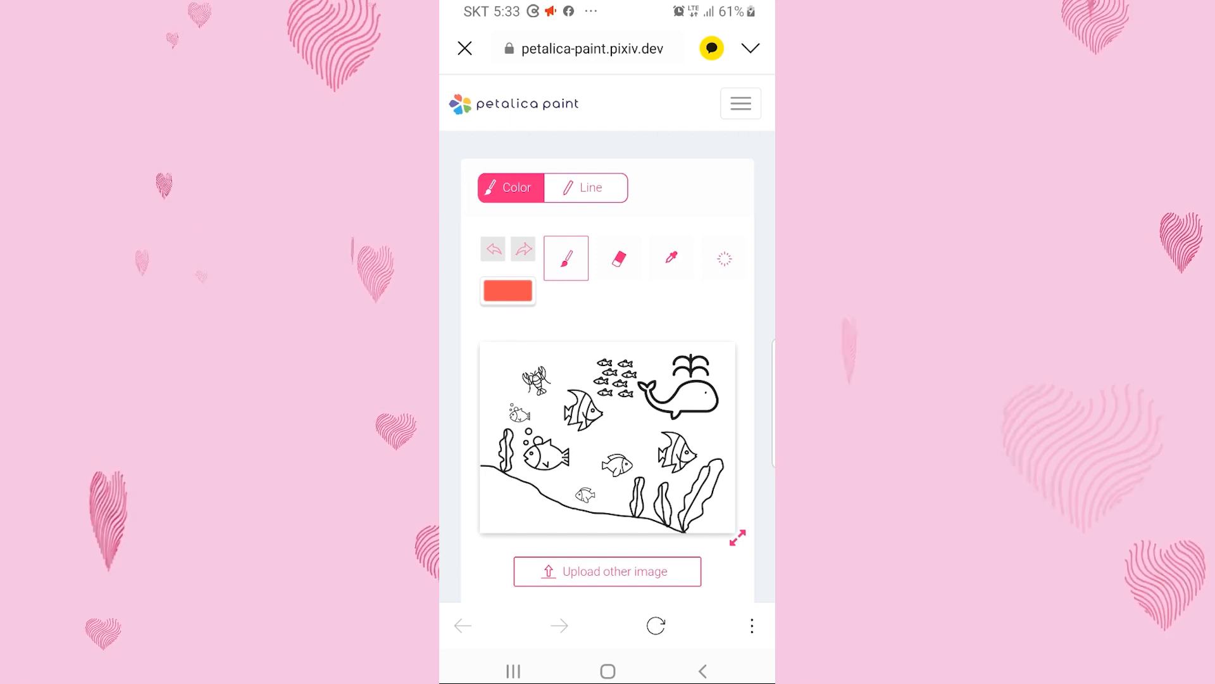
Add color hints in different blues to the water of the underwater drawing.
click(508, 291)
click(561, 559)
click(508, 290)
click(684, 271)
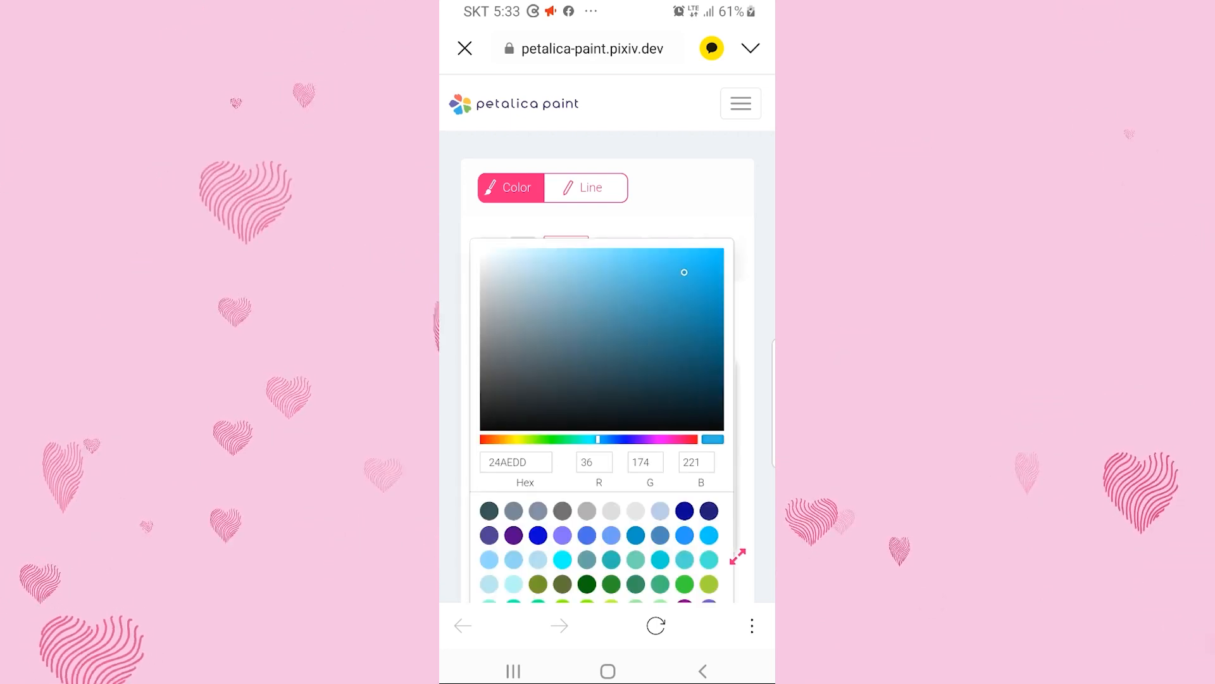
click(507, 291)
click(684, 535)
Add a brown color hint to the seabed and light green hints to the seaweed.
scroll(608, 405, down, 3)
click(709, 512)
drag(495, 342, 526, 361)
click(508, 97)
click(636, 415)
drag(706, 335, 695, 347)
drag(659, 345, 664, 355)
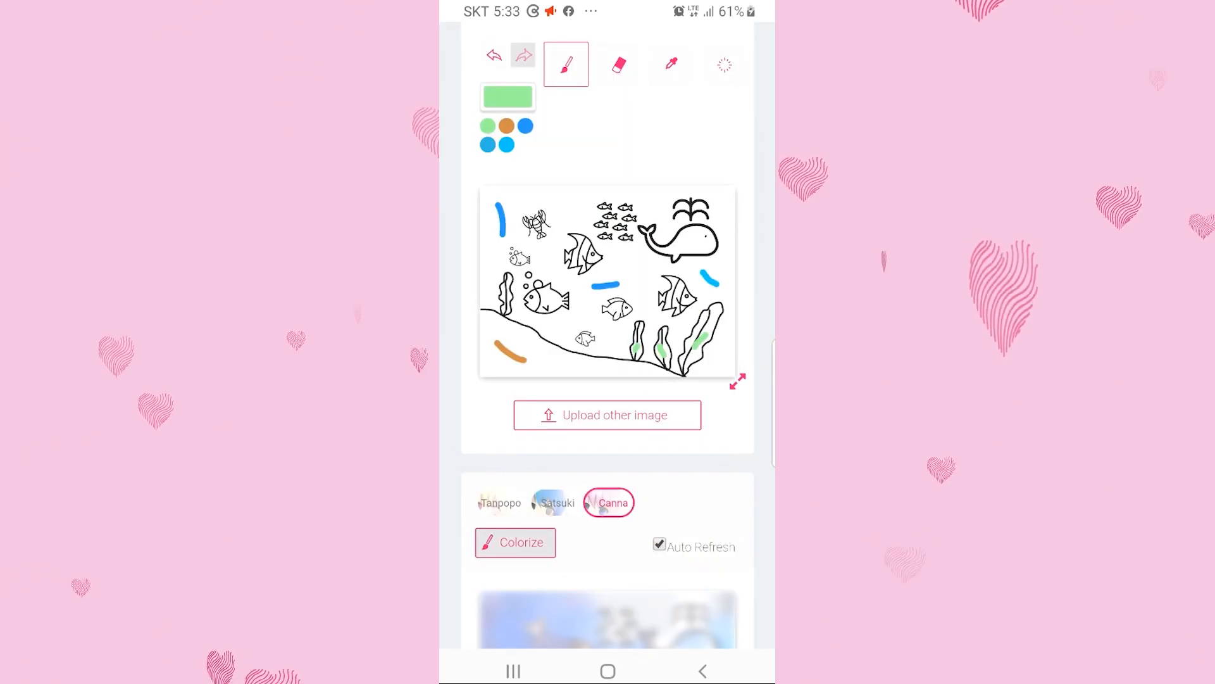
Add a near-white color hint to the whale and an orange hint to the large bubble-blowing fish.
click(508, 98)
click(660, 512)
drag(685, 246, 706, 246)
click(508, 97)
click(489, 512)
drag(545, 312, 548, 321)
Add a yellow FFD700 color hint to the upper striped fish and colorize the drawing.
click(508, 97)
click(561, 399)
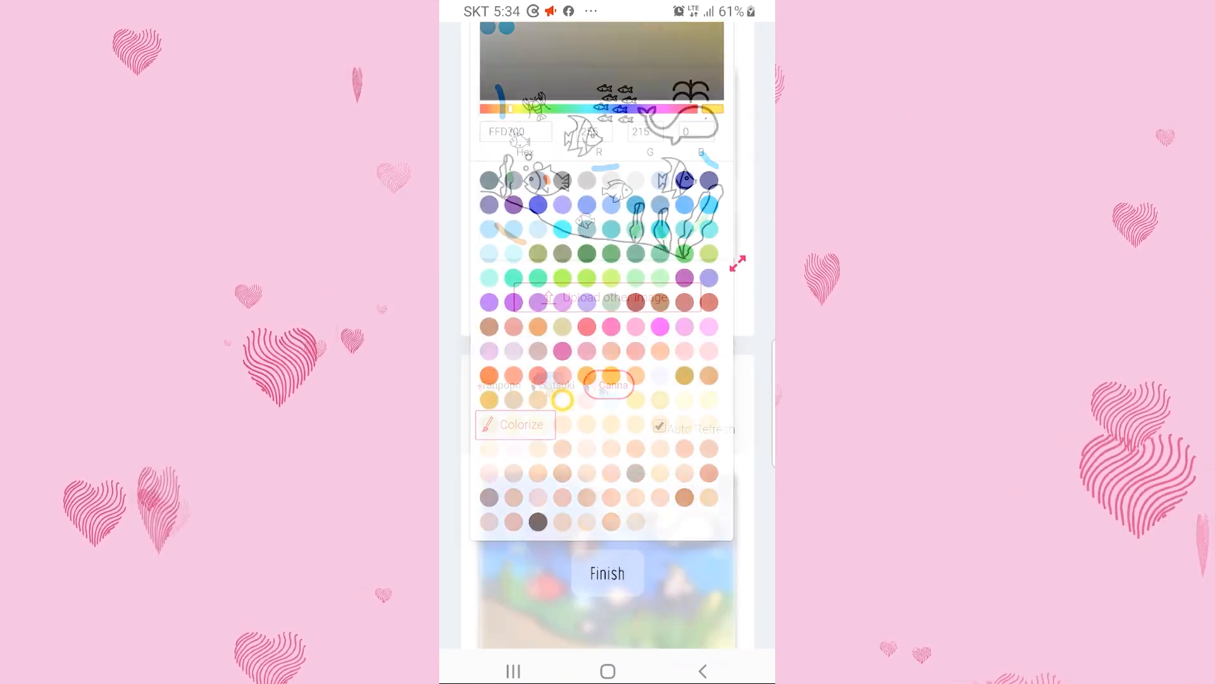
drag(583, 269, 582, 277)
scroll(607, 405, down, 2)
click(515, 423)
Add another blue hint to the water near the small fish and colorize the drawing again.
scroll(607, 405, up, 3)
mouse_move(664, 353)
mouse_down()
mouse_move(646, 405)
mouse_move(590, 406)
mouse_up()
scroll(608, 405, down, 2)
click(515, 485)
scroll(608, 405, down, 3)
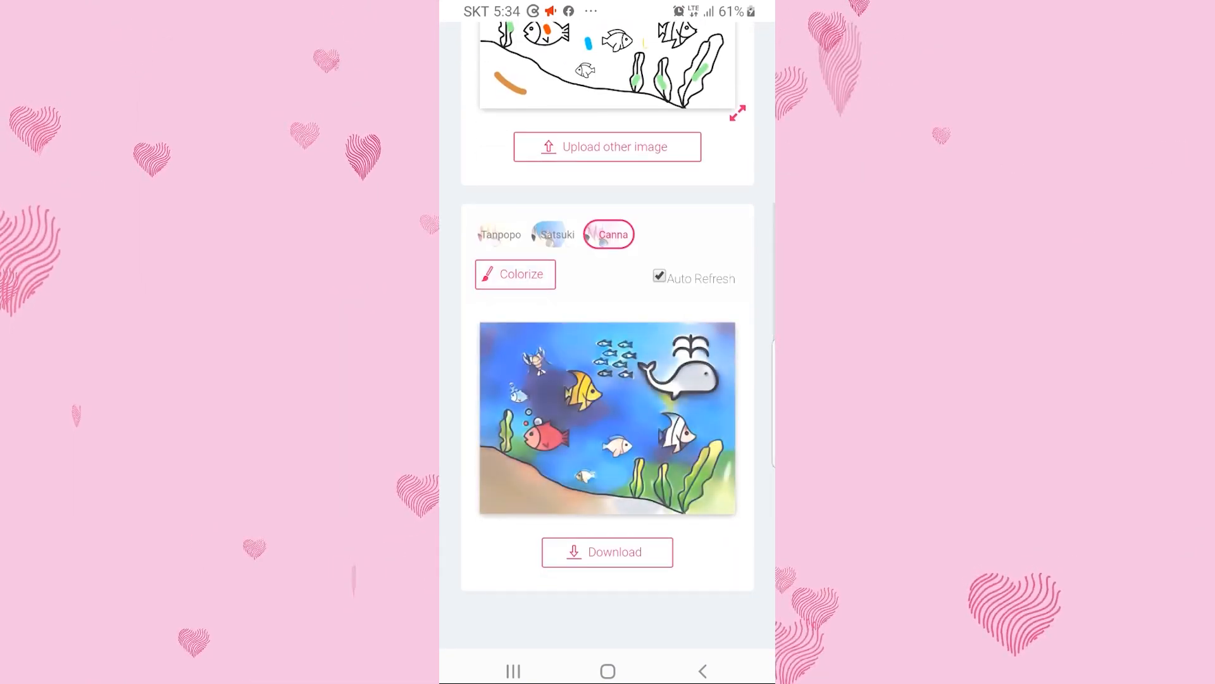
Colorize the underwater drawing in the Satsuki style and in the Tanpopo style.
click(556, 234)
click(515, 274)
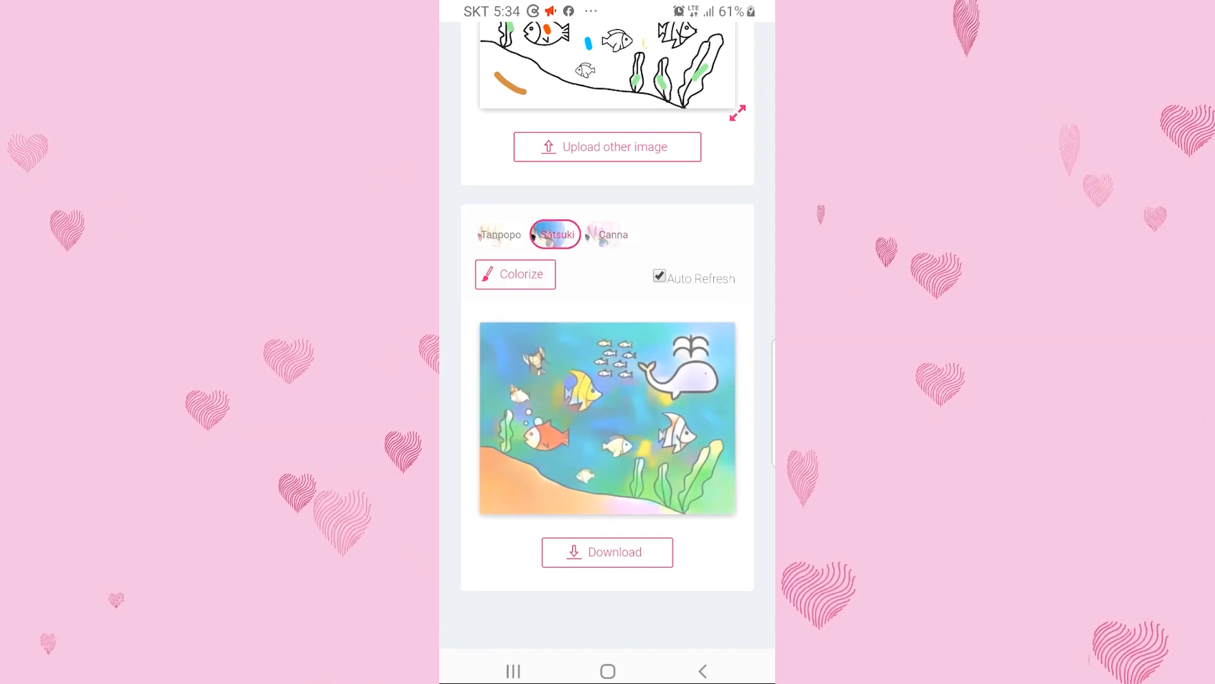
click(501, 234)
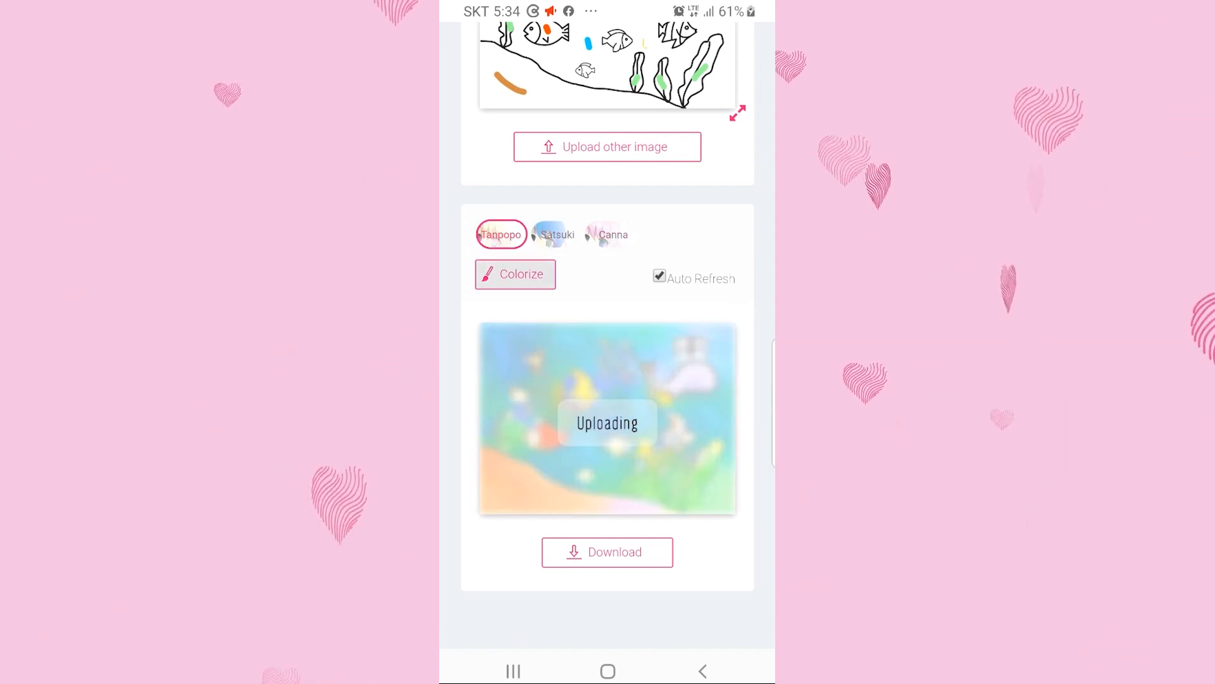